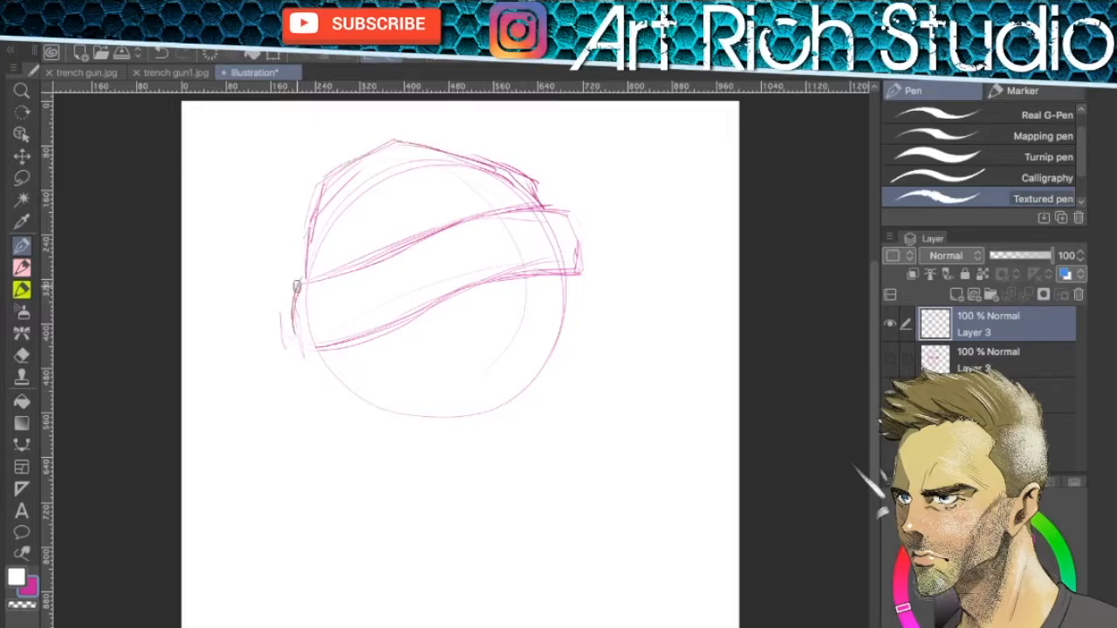
# Sketch the jaw, chin, ear, mouth guideline and front face profile beneath the beanie in magenta with the Textured pen
pyautogui.moveTo(356, 385)
pyautogui.mouseDown()
pyautogui.moveTo(376, 396)
pyautogui.moveTo(397, 452)
pyautogui.mouseUp()
pyautogui.moveTo(423, 449); pyautogui.dragTo(493, 427)
pyautogui.moveTo(563, 301); pyautogui.dragTo(541, 428)
pyautogui.moveTo(558, 358); pyautogui.dragTo(523, 471)
pyautogui.moveTo(484, 478); pyautogui.dragTo(528, 463)
pyautogui.moveTo(379, 375)
pyautogui.mouseDown()
pyautogui.moveTo(389, 436)
pyautogui.moveTo(469, 488)
pyautogui.mouseUp()
pyautogui.moveTo(428, 454); pyautogui.dragTo(493, 488)
pyautogui.moveTo(571, 288); pyautogui.dragTo(525, 484)
pyautogui.moveTo(318, 367); pyautogui.dragTo(318, 424)
# Rough in the beanie's lower edge, the near eye, the nose and the lips on the face
pyautogui.moveTo(354, 340)
pyautogui.mouseDown()
pyautogui.moveTo(464, 294)
pyautogui.moveTo(576, 269)
pyautogui.mouseUp()
pyautogui.moveTo(529, 306)
pyautogui.mouseDown()
pyautogui.moveTo(472, 326)
pyautogui.moveTo(526, 309)
pyautogui.mouseUp()
pyautogui.moveTo(475, 318)
pyautogui.mouseDown()
pyautogui.moveTo(466, 327)
pyautogui.moveTo(525, 324)
pyautogui.mouseUp()
pyautogui.moveTo(476, 319); pyautogui.dragTo(527, 305)
pyautogui.moveTo(454, 299)
pyautogui.mouseDown()
pyautogui.moveTo(572, 288)
pyautogui.moveTo(579, 302)
pyautogui.moveTo(561, 318)
pyautogui.moveTo(569, 384)
pyautogui.mouseUp()
pyautogui.moveTo(565, 307)
pyautogui.mouseDown()
pyautogui.moveTo(570, 377)
pyautogui.moveTo(532, 382)
pyautogui.moveTo(563, 373)
pyautogui.mouseUp()
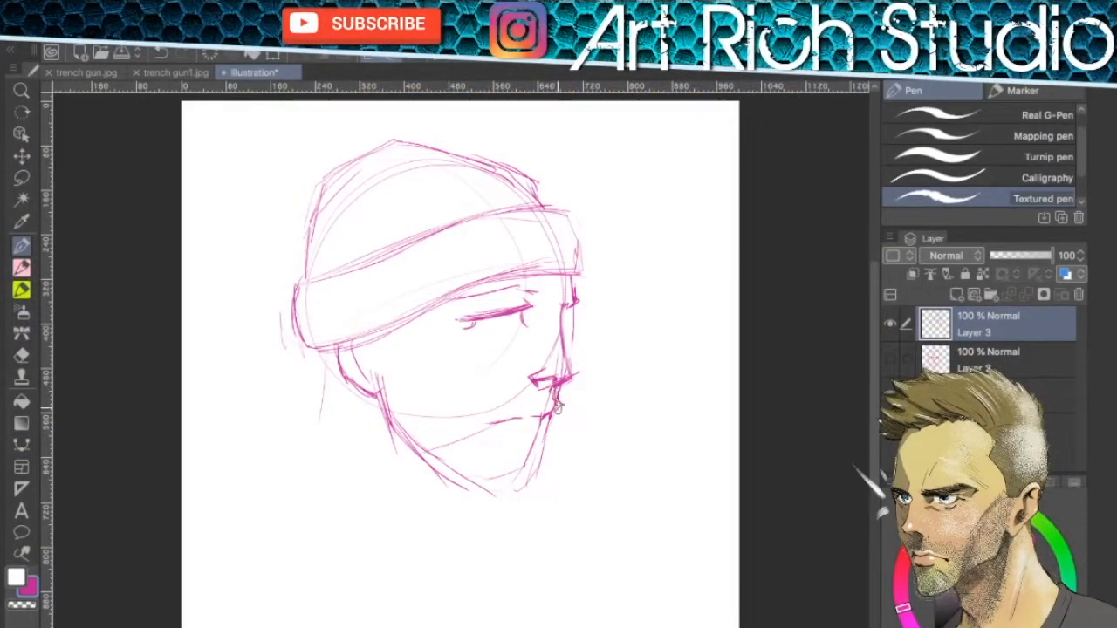
pyautogui.moveTo(555, 407); pyautogui.dragTo(553, 414)
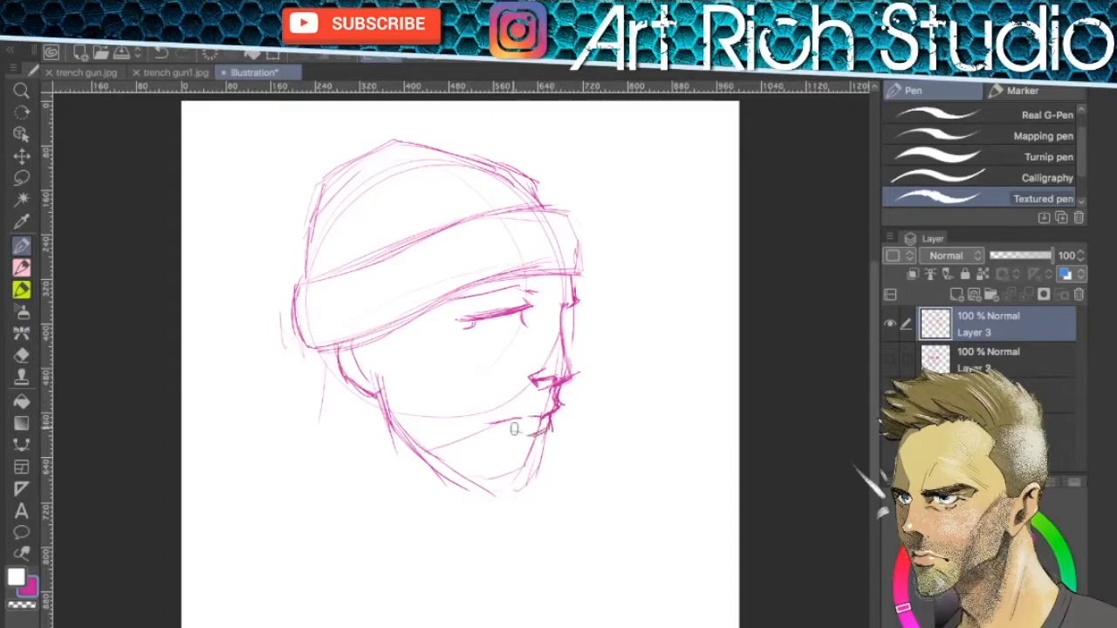
# Strengthen the jawline and sketch the neck's front, back and throat lines
pyautogui.moveTo(537, 453)
pyautogui.mouseDown()
pyautogui.moveTo(514, 492)
pyautogui.moveTo(484, 494)
pyautogui.moveTo(438, 457)
pyautogui.mouseUp()
pyautogui.moveTo(382, 376)
pyautogui.mouseDown()
pyautogui.moveTo(393, 415)
pyautogui.moveTo(485, 491)
pyautogui.mouseUp()
pyautogui.moveTo(470, 491); pyautogui.dragTo(433, 580)
pyautogui.moveTo(436, 559); pyautogui.dragTo(462, 539)
pyautogui.moveTo(410, 462); pyautogui.dragTo(417, 551)
pyautogui.moveTo(328, 384)
pyautogui.mouseDown()
pyautogui.moveTo(299, 481)
pyautogui.moveTo(343, 514)
pyautogui.mouseUp()
pyautogui.moveTo(324, 348)
pyautogui.mouseDown()
pyautogui.moveTo(328, 391)
pyautogui.moveTo(298, 493)
pyautogui.mouseUp()
# Hatch the beard along the jaw and chin and draw a thick moustache above the lips
pyautogui.moveTo(353, 395); pyautogui.dragTo(331, 430)
pyautogui.moveTo(474, 323)
pyautogui.mouseDown()
pyautogui.moveTo(486, 330)
pyautogui.moveTo(494, 301)
pyautogui.moveTo(494, 352)
pyautogui.mouseUp()
pyautogui.moveTo(400, 364); pyautogui.dragTo(387, 391)
pyautogui.moveTo(387, 389); pyautogui.dragTo(373, 415)
pyautogui.moveTo(417, 371); pyautogui.dragTo(394, 426)
pyautogui.moveTo(400, 340); pyautogui.dragTo(372, 373)
pyautogui.moveTo(392, 333)
pyautogui.mouseDown()
pyautogui.moveTo(369, 350)
pyautogui.moveTo(414, 401)
pyautogui.moveTo(432, 385)
pyautogui.moveTo(414, 427)
pyautogui.moveTo(440, 416)
pyautogui.moveTo(434, 458)
pyautogui.moveTo(459, 440)
pyautogui.moveTo(486, 459)
pyautogui.moveTo(464, 484)
pyautogui.mouseUp()
pyautogui.moveTo(452, 401); pyautogui.dragTo(441, 422)
pyautogui.moveTo(467, 405)
pyautogui.mouseDown()
pyautogui.moveTo(455, 428)
pyautogui.moveTo(519, 397)
pyautogui.moveTo(549, 404)
pyautogui.moveTo(477, 417)
pyautogui.moveTo(561, 398)
pyautogui.mouseUp()
pyautogui.moveTo(462, 446)
pyautogui.mouseDown()
pyautogui.moveTo(455, 475)
pyautogui.moveTo(499, 469)
pyautogui.moveTo(531, 443)
pyautogui.moveTo(526, 494)
pyautogui.mouseUp()
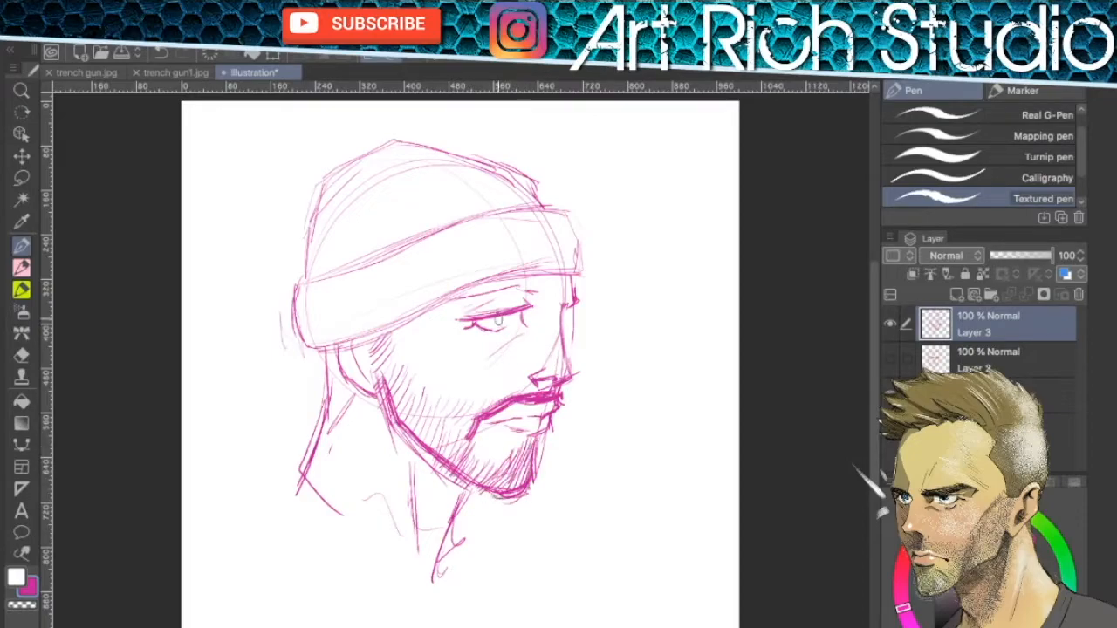
# Draw the near iris, both eyebrows and the far eye, and reinforce the beanie's outline
pyautogui.moveTo(502, 322)
pyautogui.mouseDown()
pyautogui.moveTo(528, 287)
pyautogui.moveTo(531, 299)
pyautogui.moveTo(466, 297)
pyautogui.moveTo(535, 291)
pyautogui.mouseUp()
pyautogui.moveTo(351, 340)
pyautogui.mouseDown()
pyautogui.moveTo(577, 274)
pyautogui.moveTo(307, 349)
pyautogui.moveTo(298, 281)
pyautogui.moveTo(558, 207)
pyautogui.moveTo(397, 141)
pyautogui.moveTo(302, 278)
pyautogui.mouseUp()
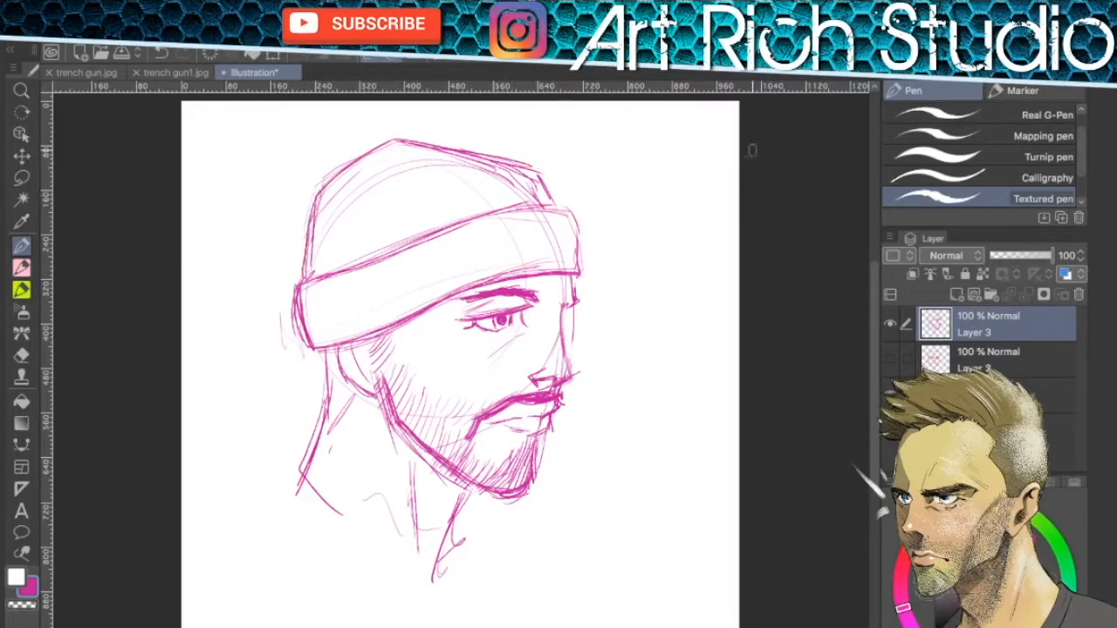
pyautogui.moveTo(551, 307)
pyautogui.mouseDown()
pyautogui.moveTo(570, 369)
pyautogui.moveTo(570, 304)
pyautogui.mouseUp()
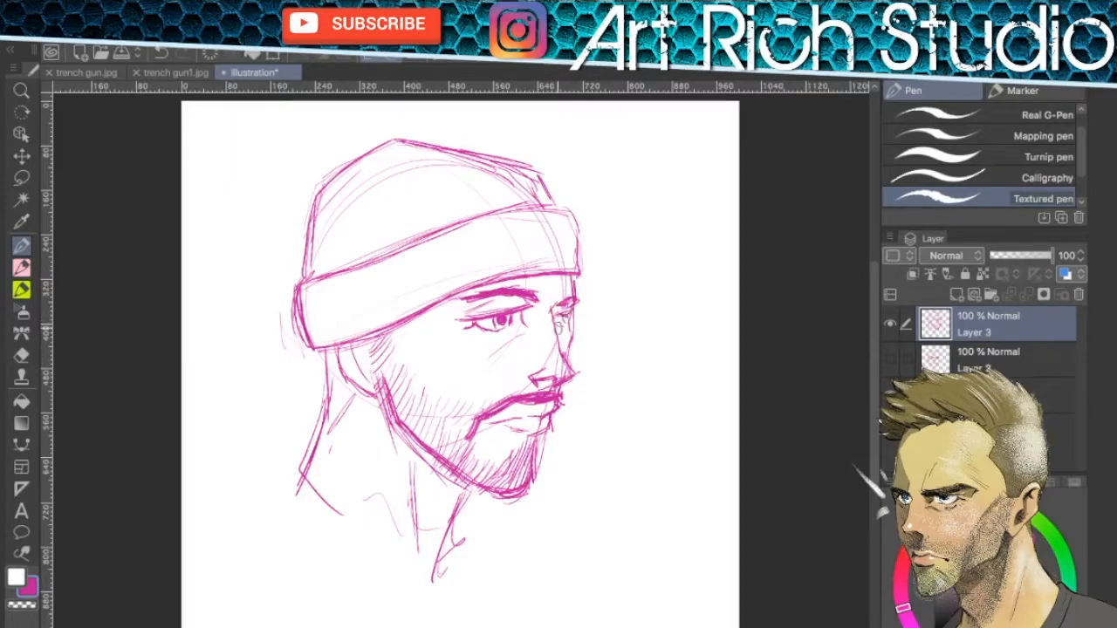
pyautogui.moveTo(556, 307)
pyautogui.mouseDown()
pyautogui.moveTo(576, 301)
pyautogui.moveTo(565, 328)
pyautogui.mouseUp()
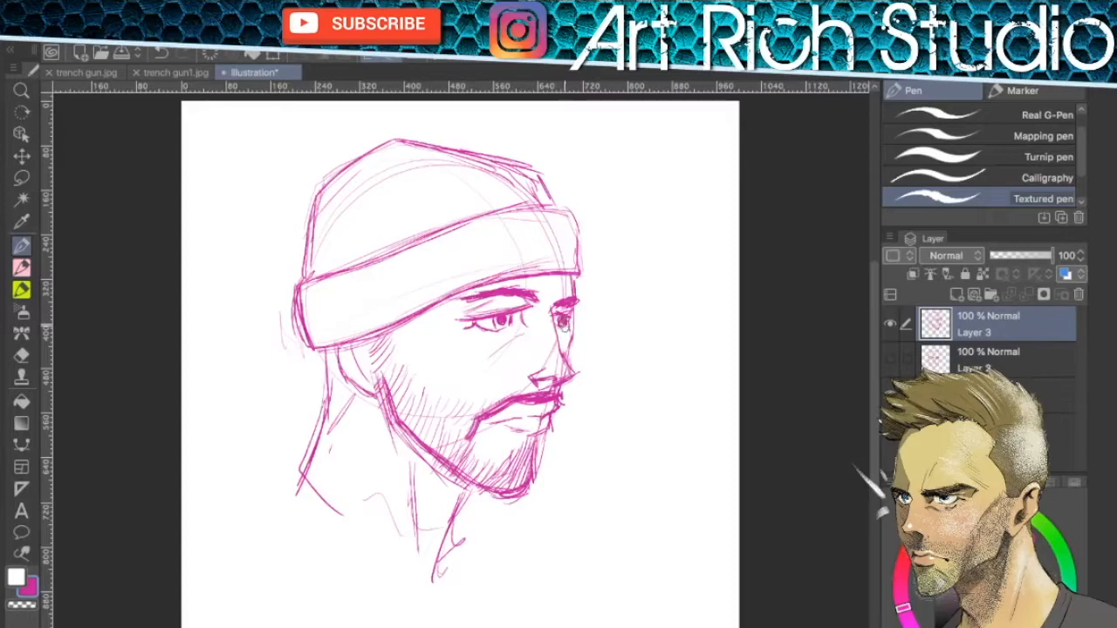
# Hatch the inner ear and the hair behind it, extend the back of the neck, and sketch the shirt neckline
pyautogui.moveTo(548, 424); pyautogui.dragTo(508, 494)
pyautogui.moveTo(336, 351); pyautogui.dragTo(340, 372)
pyautogui.moveTo(365, 346); pyautogui.dragTo(349, 380)
pyautogui.moveTo(356, 389); pyautogui.dragTo(297, 466)
pyautogui.moveTo(321, 401); pyautogui.dragTo(263, 499)
pyautogui.moveTo(347, 399); pyautogui.dragTo(314, 421)
pyautogui.moveTo(338, 349)
pyautogui.mouseDown()
pyautogui.moveTo(301, 445)
pyautogui.moveTo(323, 420)
pyautogui.moveTo(256, 513)
pyautogui.mouseUp()
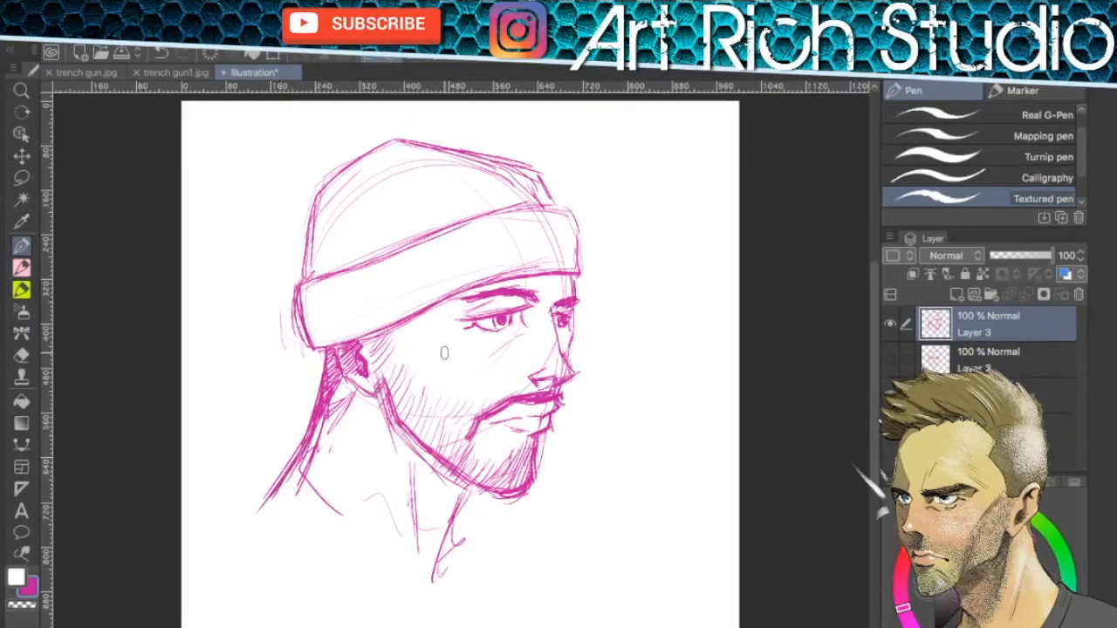
pyautogui.moveTo(281, 510)
pyautogui.mouseDown()
pyautogui.moveTo(290, 545)
pyautogui.moveTo(410, 608)
pyautogui.moveTo(449, 567)
pyautogui.moveTo(458, 530)
pyautogui.mouseUp()
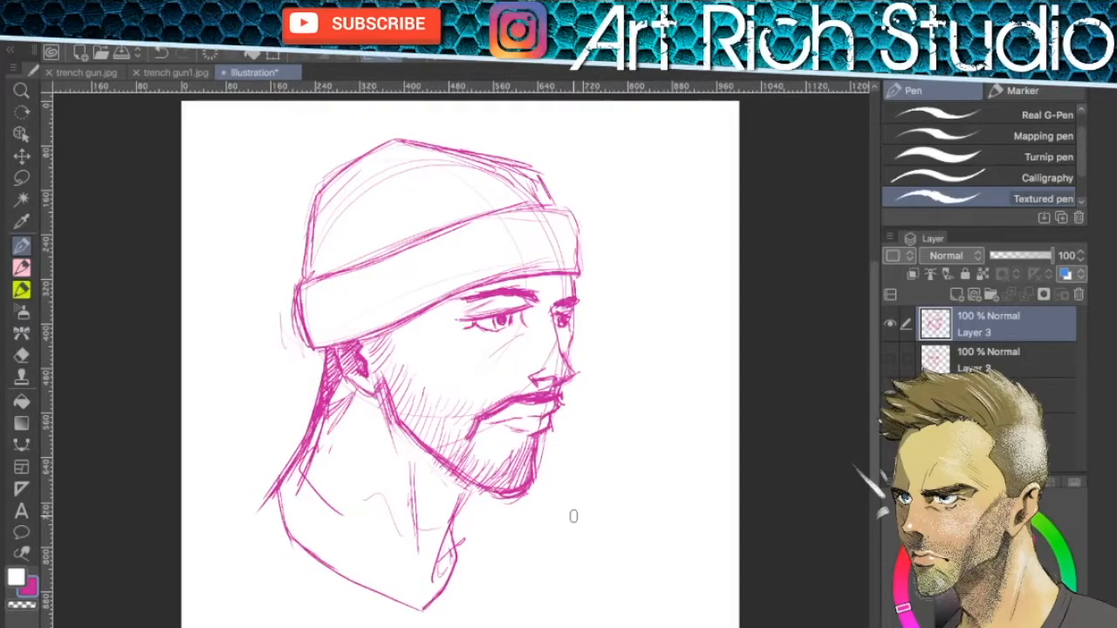
# Add a layer above the sketch and draw the beanie's lower edge, near eye and eyebrow with SU-Cream Pencil in black
pyautogui.click(957, 294)
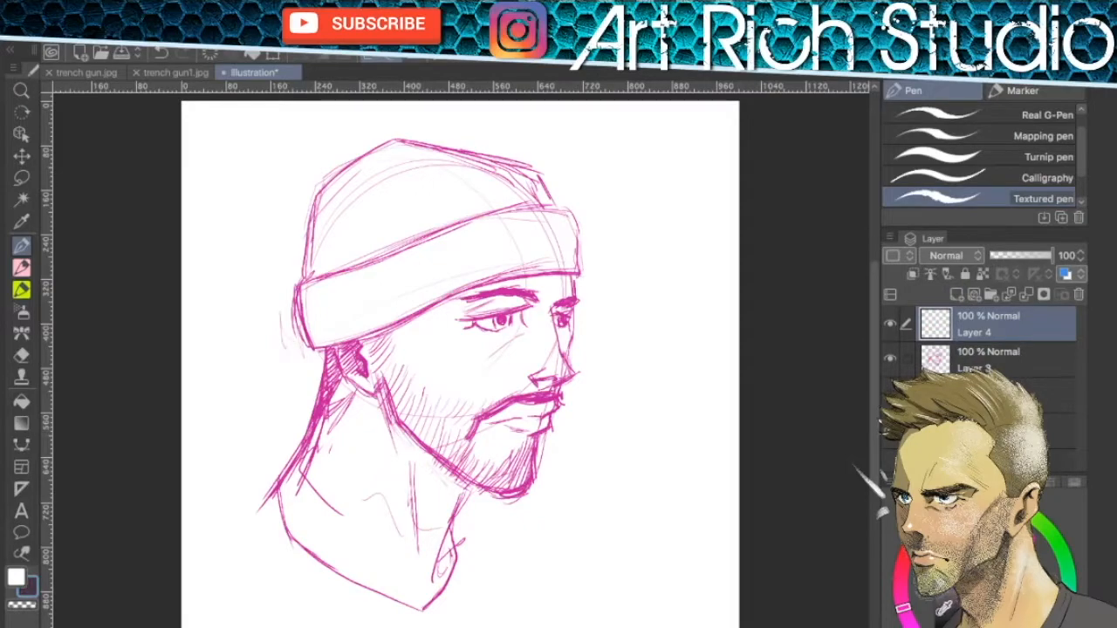
pyautogui.press('p')
pyautogui.scroll(2, 538, 310)
pyautogui.moveTo(419, 329)
pyautogui.mouseDown()
pyautogui.moveTo(528, 309)
pyautogui.moveTo(511, 345)
pyautogui.moveTo(480, 345)
pyautogui.moveTo(501, 331)
pyautogui.moveTo(476, 345)
pyautogui.moveTo(427, 319)
pyautogui.moveTo(472, 281)
pyautogui.moveTo(537, 292)
pyautogui.moveTo(412, 307)
pyautogui.mouseUp()
pyautogui.moveTo(279, 356); pyautogui.dragTo(215, 372)
pyautogui.moveTo(315, 348)
pyautogui.mouseDown()
pyautogui.moveTo(217, 371)
pyautogui.moveTo(501, 272)
pyautogui.moveTo(599, 260)
pyautogui.moveTo(591, 305)
pyautogui.mouseUp()
# Outline the bearded jaw and hatch short hair strokes along the lower jaw and chin
pyautogui.moveTo(298, 422)
pyautogui.mouseDown()
pyautogui.moveTo(315, 473)
pyautogui.moveTo(383, 534)
pyautogui.moveTo(401, 501)
pyautogui.mouseUp()
pyautogui.moveTo(375, 553)
pyautogui.mouseDown()
pyautogui.moveTo(427, 471)
pyautogui.moveTo(440, 480)
pyautogui.mouseUp()
pyautogui.moveTo(405, 580)
pyautogui.mouseDown()
pyautogui.moveTo(445, 532)
pyautogui.moveTo(519, 588)
pyautogui.moveTo(436, 543)
pyautogui.mouseUp()
pyautogui.moveTo(433, 591)
pyautogui.mouseDown()
pyautogui.moveTo(467, 559)
pyautogui.moveTo(499, 560)
pyautogui.mouseUp()
pyautogui.moveTo(501, 546); pyautogui.dragTo(531, 511)
pyautogui.moveTo(532, 561); pyautogui.dragTo(544, 523)
pyautogui.moveTo(525, 582); pyautogui.dragTo(544, 508)
pyautogui.moveTo(484, 565); pyautogui.dragTo(499, 548)
pyautogui.moveTo(490, 594); pyautogui.dragTo(510, 565)
pyautogui.moveTo(504, 595)
pyautogui.mouseDown()
pyautogui.moveTo(529, 548)
pyautogui.moveTo(520, 555)
pyautogui.mouseUp()
# Draw the dark moustache and join it to the beard around the corner of the mouth
pyautogui.moveTo(434, 597)
pyautogui.mouseDown()
pyautogui.moveTo(463, 548)
pyautogui.moveTo(450, 487)
pyautogui.moveTo(499, 457)
pyautogui.mouseUp()
pyautogui.moveTo(445, 484); pyautogui.dragTo(508, 450)
pyautogui.moveTo(508, 452)
pyautogui.mouseDown()
pyautogui.moveTo(565, 449)
pyautogui.moveTo(498, 454)
pyautogui.moveTo(442, 489)
pyautogui.mouseUp()
pyautogui.moveTo(448, 487)
pyautogui.mouseDown()
pyautogui.moveTo(426, 527)
pyautogui.moveTo(402, 536)
pyautogui.mouseUp()
pyautogui.moveTo(404, 506); pyautogui.dragTo(377, 534)
# Hatch the beard from the sideburn down the cheek to the jaw in dense pencil strokes
pyautogui.moveTo(311, 356); pyautogui.dragTo(291, 380)
pyautogui.moveTo(316, 373)
pyautogui.mouseDown()
pyautogui.moveTo(295, 407)
pyautogui.moveTo(299, 427)
pyautogui.mouseUp()
pyautogui.moveTo(333, 408)
pyautogui.mouseDown()
pyautogui.moveTo(308, 457)
pyautogui.moveTo(352, 434)
pyautogui.mouseUp()
pyautogui.moveTo(353, 523); pyautogui.dragTo(398, 448)
pyautogui.moveTo(384, 534); pyautogui.dragTo(447, 462)
pyautogui.moveTo(349, 536); pyautogui.dragTo(384, 485)
pyautogui.moveTo(393, 543); pyautogui.dragTo(422, 517)
pyautogui.moveTo(390, 557); pyautogui.dragTo(424, 534)
pyautogui.moveTo(414, 574); pyautogui.dragTo(425, 561)
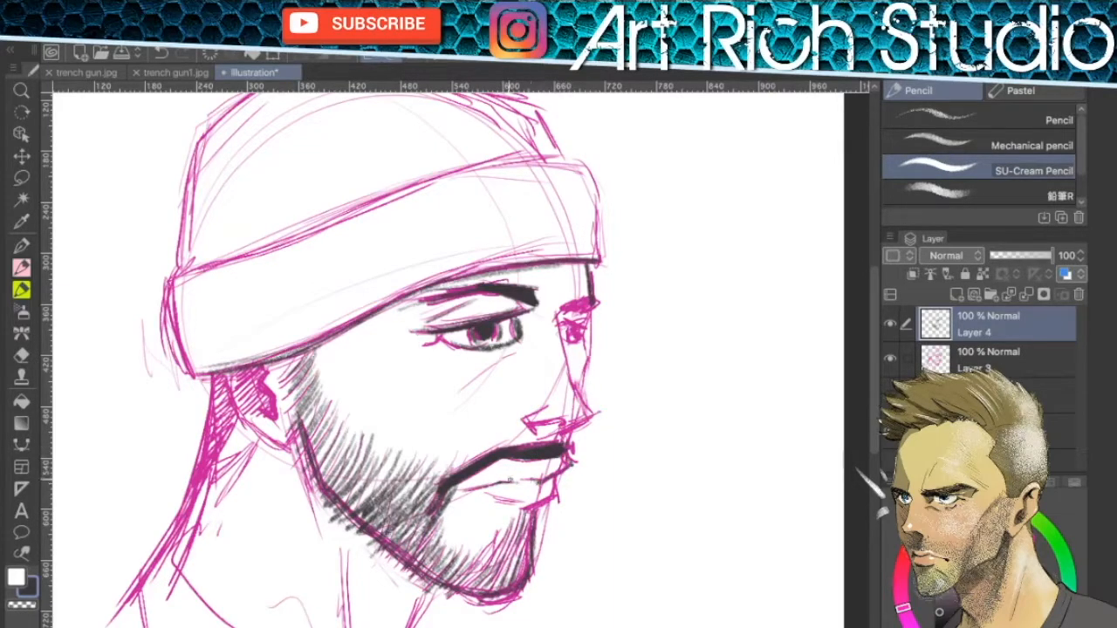
# Pencil the lips, nose, far eye and far eyebrow over the magenta sketch
pyautogui.moveTo(541, 512); pyautogui.dragTo(493, 497)
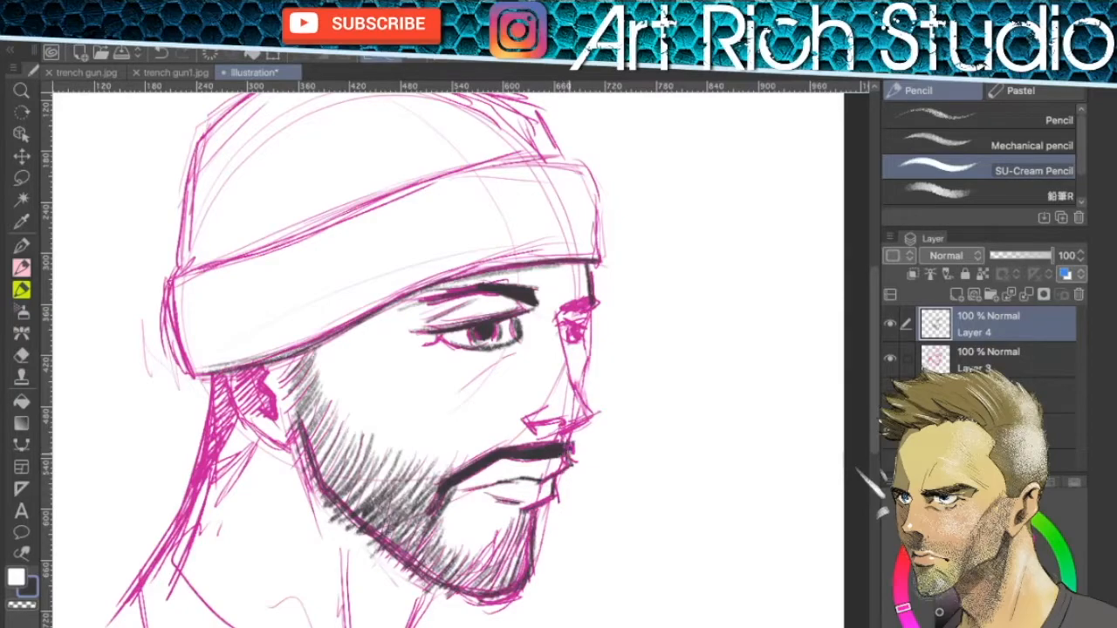
pyautogui.moveTo(518, 448)
pyautogui.mouseDown()
pyautogui.moveTo(572, 440)
pyautogui.moveTo(557, 314)
pyautogui.moveTo(600, 304)
pyautogui.mouseUp()
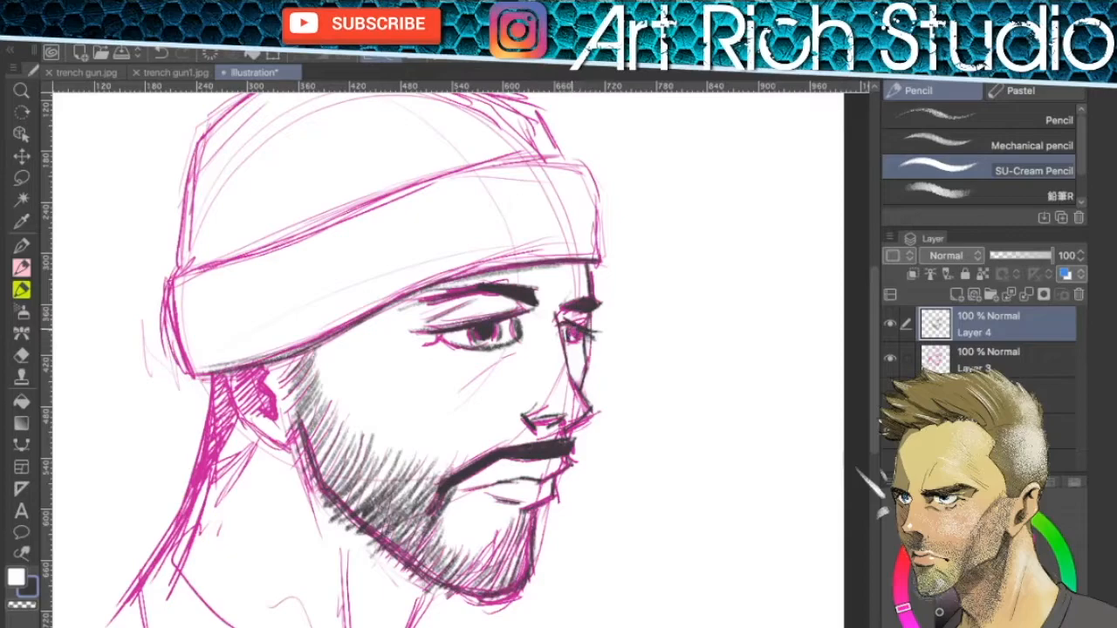
pyautogui.moveTo(579, 275); pyautogui.dragTo(565, 295)
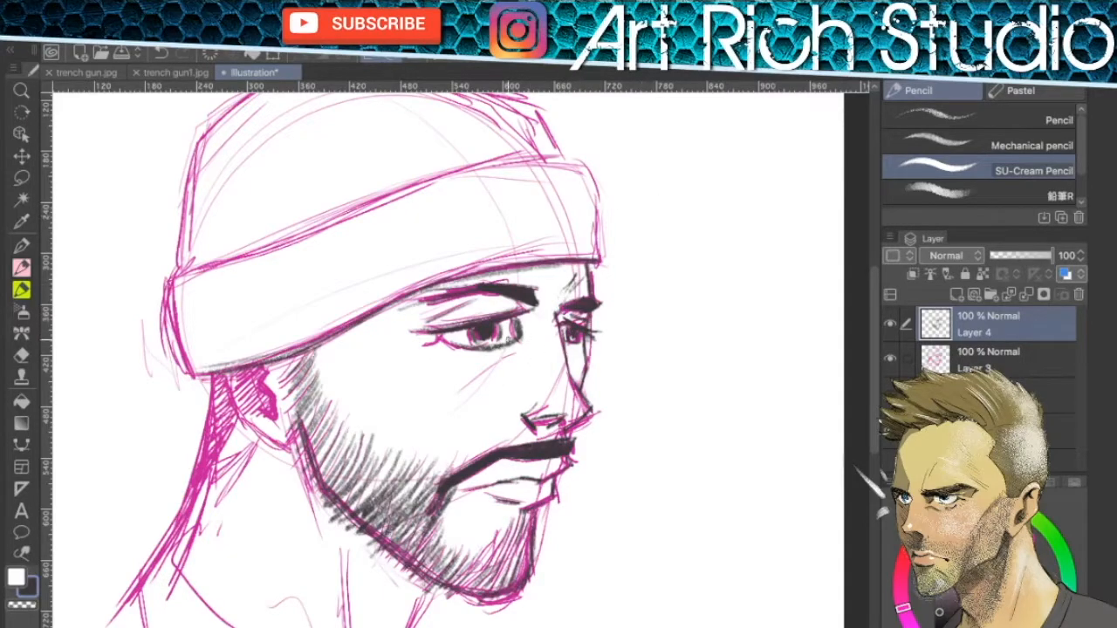
# Hide the magenta sketch layer and thicken the moustache and chin beard with extra hair strokes
pyautogui.click(889, 358)
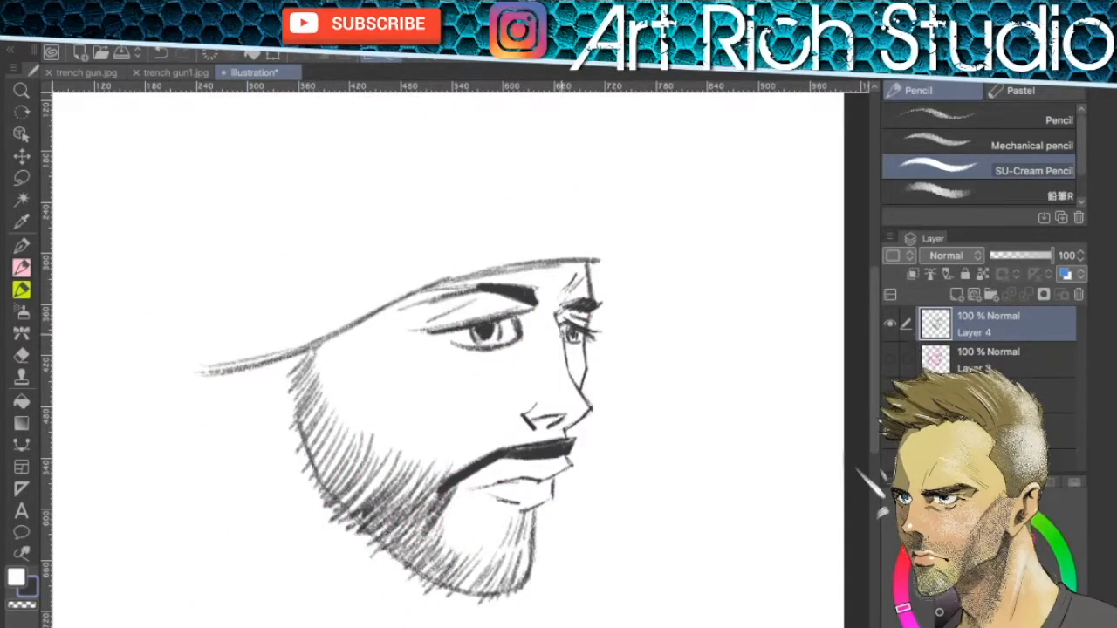
pyautogui.moveTo(431, 522)
pyautogui.mouseDown()
pyautogui.moveTo(444, 485)
pyautogui.moveTo(471, 459)
pyautogui.moveTo(560, 436)
pyautogui.mouseUp()
pyautogui.moveTo(510, 531); pyautogui.dragTo(516, 511)
pyautogui.moveTo(524, 528); pyautogui.dragTo(533, 508)
pyautogui.moveTo(522, 589)
pyautogui.mouseDown()
pyautogui.moveTo(533, 511)
pyautogui.moveTo(532, 550)
pyautogui.mouseUp()
pyautogui.moveTo(454, 602); pyautogui.dragTo(489, 572)
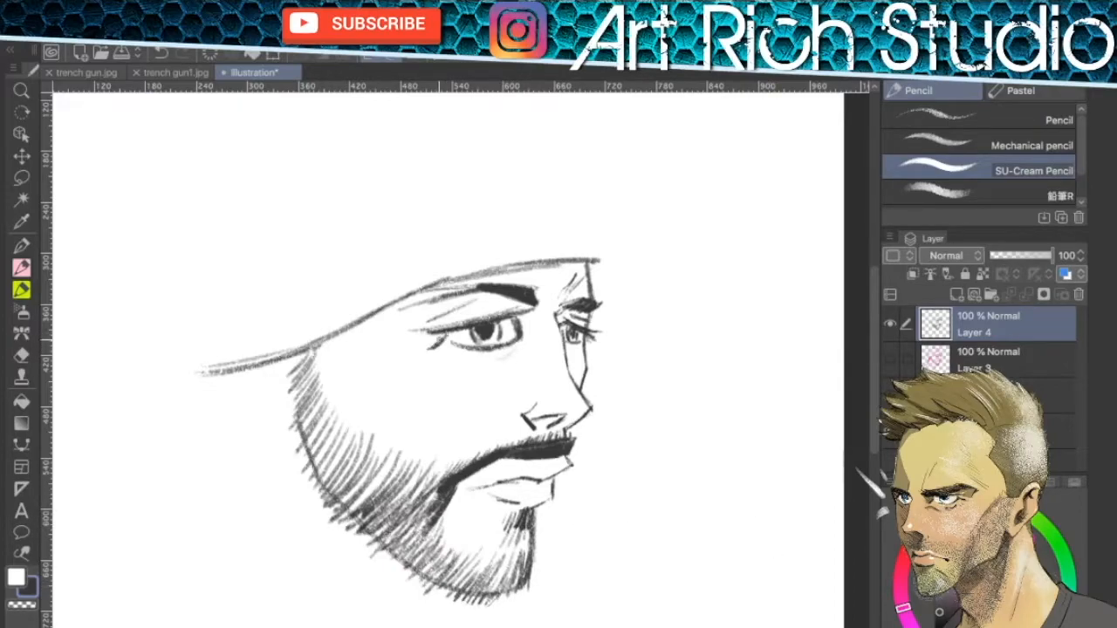
# Refine the near eye's outer corner and shading, the lip contours and the front edge of the chin beard
pyautogui.moveTo(426, 349); pyautogui.dragTo(448, 334)
pyautogui.moveTo(431, 330)
pyautogui.mouseDown()
pyautogui.moveTo(532, 304)
pyautogui.moveTo(511, 351)
pyautogui.mouseUp()
pyautogui.moveTo(515, 323)
pyautogui.mouseDown()
pyautogui.moveTo(536, 306)
pyautogui.moveTo(523, 343)
pyautogui.moveTo(591, 311)
pyautogui.mouseUp()
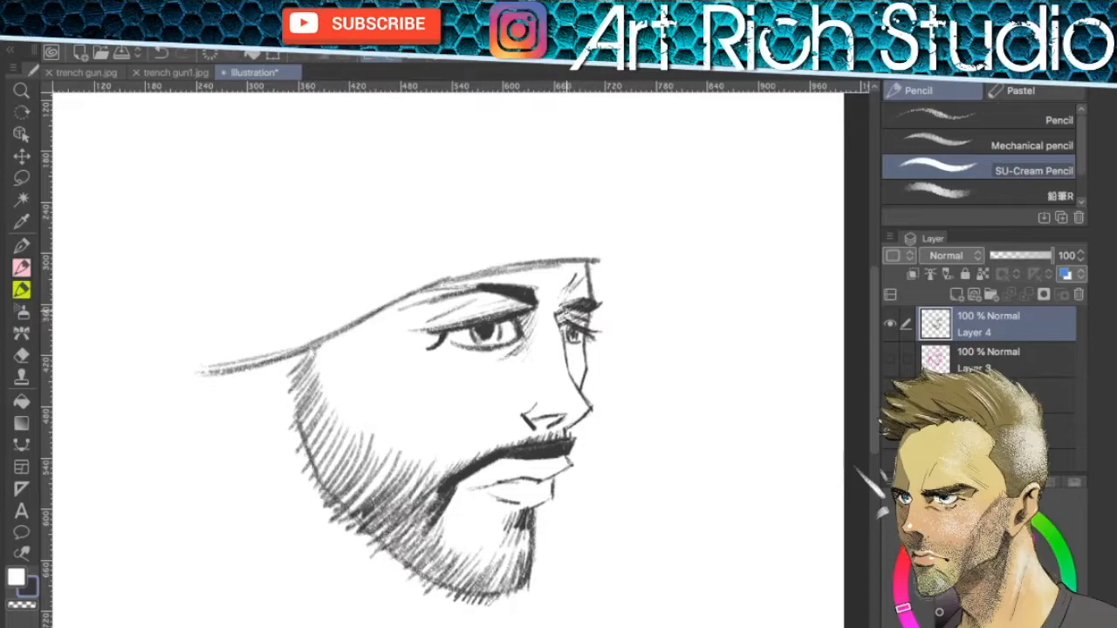
pyautogui.moveTo(550, 499); pyautogui.dragTo(520, 506)
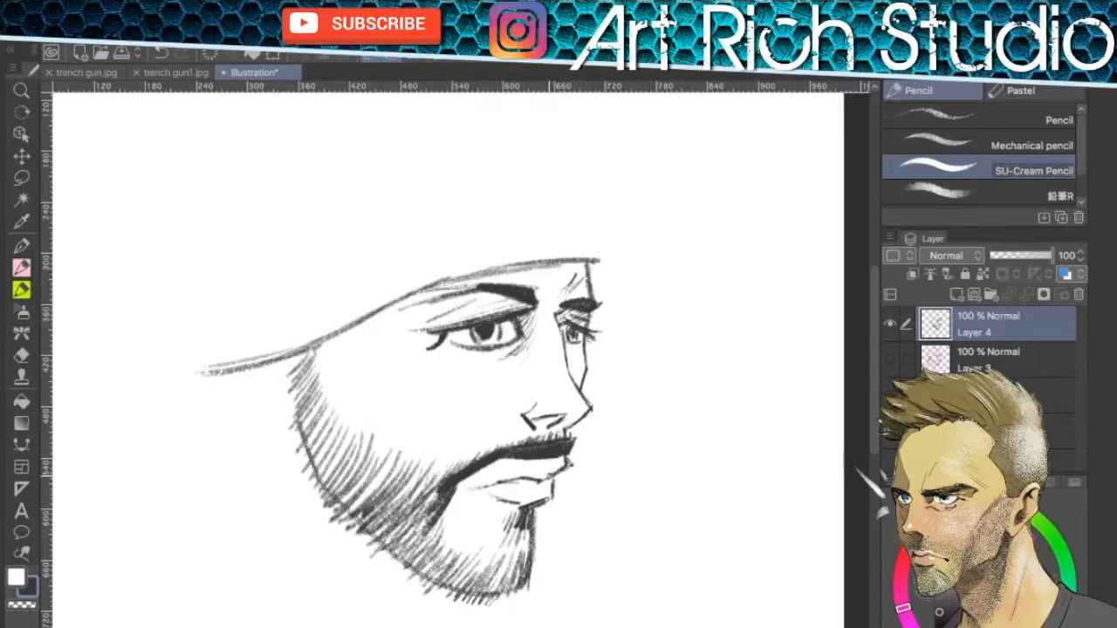
pyautogui.moveTo(537, 504); pyautogui.dragTo(528, 590)
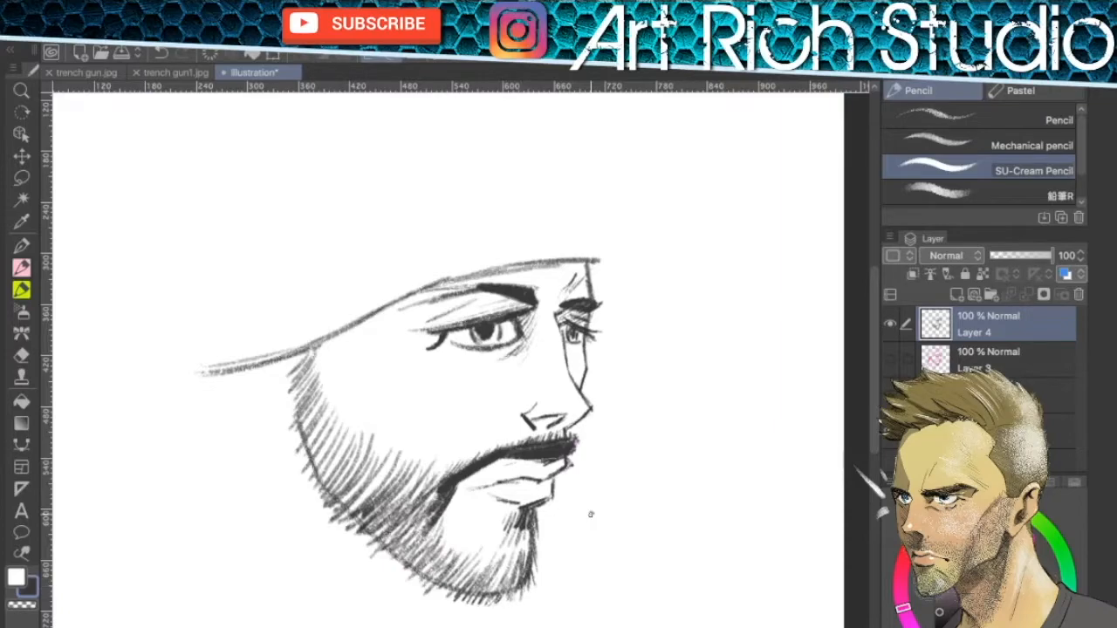
# Use the magenta sketch as a guide to pencil the ear's outline and shade its inner hollow
pyautogui.click(890, 358)
pyautogui.moveTo(277, 445); pyautogui.dragTo(246, 417)
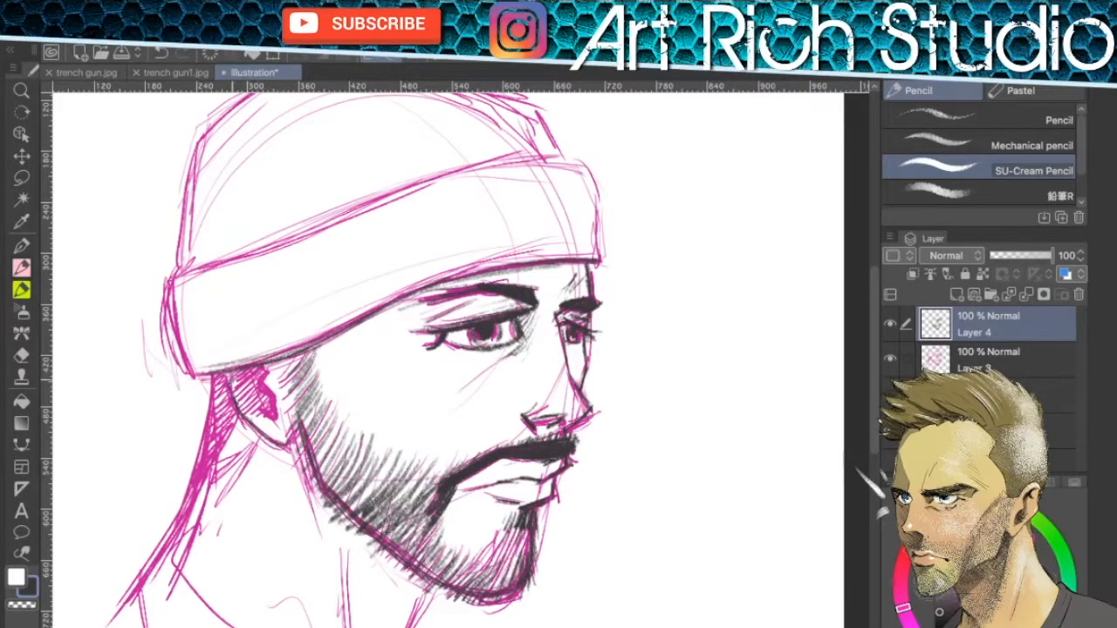
pyautogui.click(890, 360)
pyautogui.moveTo(278, 365)
pyautogui.mouseDown()
pyautogui.moveTo(276, 417)
pyautogui.moveTo(266, 371)
pyautogui.moveTo(278, 411)
pyautogui.moveTo(228, 379)
pyautogui.moveTo(309, 352)
pyautogui.moveTo(314, 432)
pyautogui.moveTo(353, 478)
pyautogui.mouseUp()
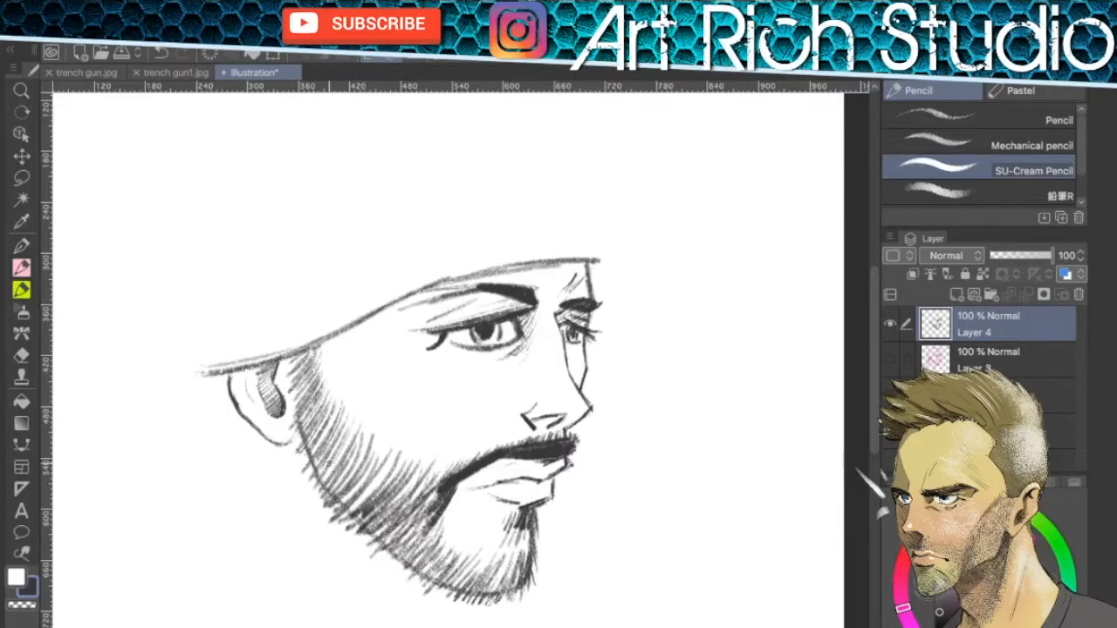
# Darken the beard along the jawline with denser hatching from the ear toward the chin
pyautogui.moveTo(319, 445); pyautogui.dragTo(452, 584)
pyautogui.moveTo(312, 403); pyautogui.dragTo(329, 463)
pyautogui.moveTo(330, 455); pyautogui.dragTo(353, 482)
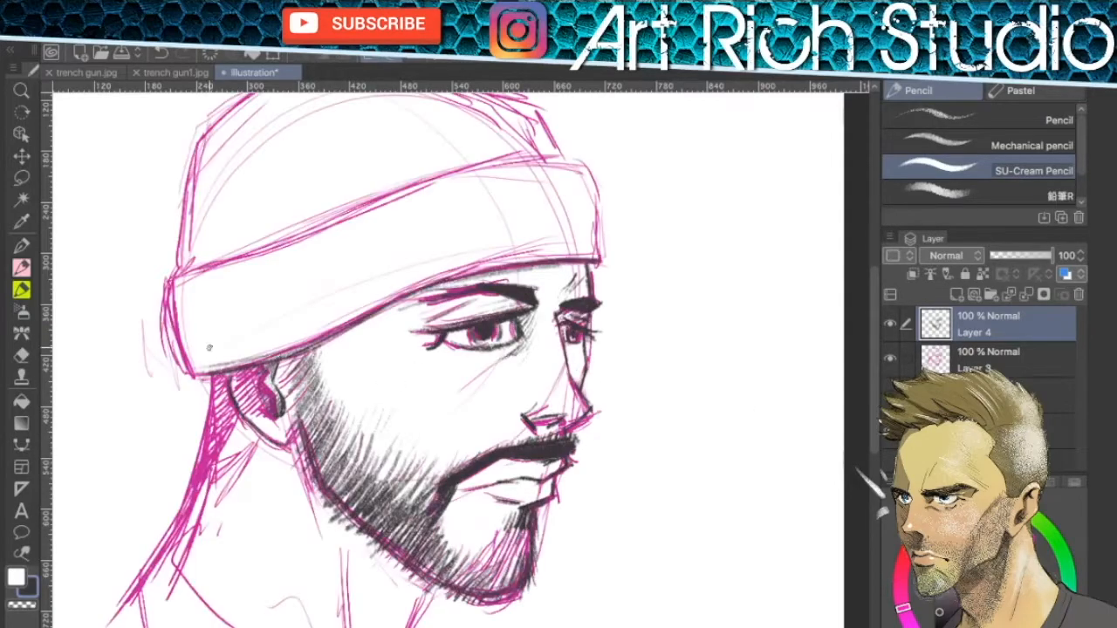
# Ink over the sketched outline of the beanie's folded cuff with the pencil
pyautogui.moveTo(174, 301); pyautogui.dragTo(183, 366)
pyautogui.moveTo(209, 262); pyautogui.dragTo(357, 219)
pyautogui.moveTo(337, 225); pyautogui.dragTo(495, 162)
pyautogui.moveTo(427, 185)
pyautogui.mouseDown()
pyautogui.moveTo(589, 159)
pyautogui.moveTo(600, 262)
pyautogui.mouseUp()
pyautogui.moveTo(597, 202); pyautogui.dragTo(602, 264)
# Draw the back of the neck and hatch the short hair behind the ear
pyautogui.moveTo(207, 376)
pyautogui.mouseDown()
pyautogui.moveTo(197, 455)
pyautogui.moveTo(122, 590)
pyautogui.mouseUp()
pyautogui.moveTo(180, 496); pyautogui.dragTo(215, 460)
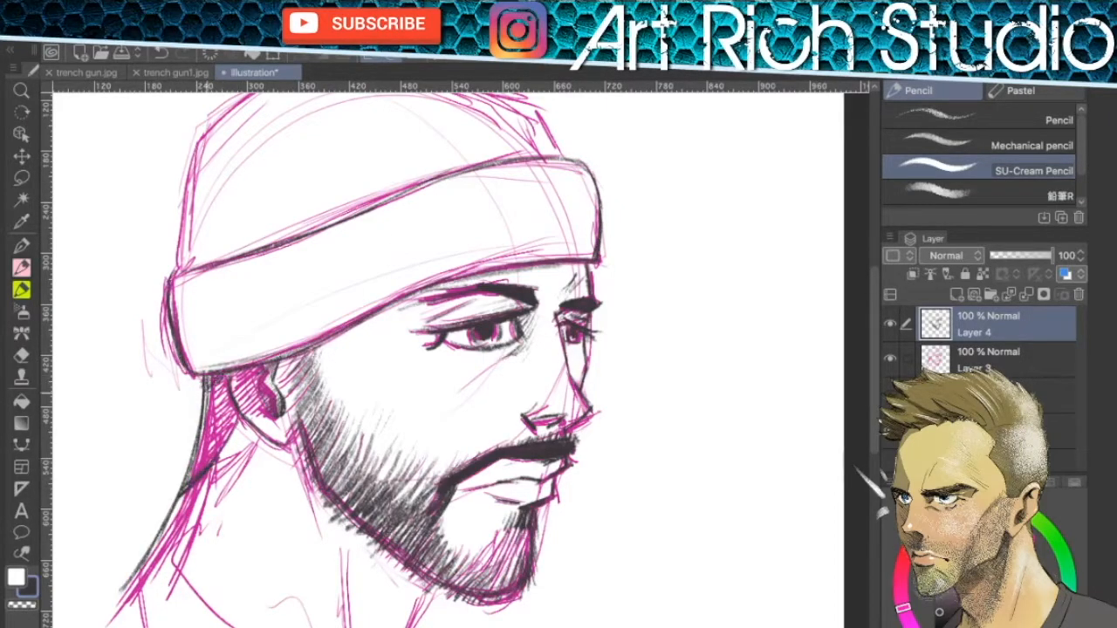
pyautogui.moveTo(202, 409); pyautogui.dragTo(226, 379)
pyautogui.moveTo(197, 449); pyautogui.dragTo(233, 398)
pyautogui.moveTo(185, 488); pyautogui.dragTo(234, 418)
pyautogui.moveTo(197, 472); pyautogui.dragTo(206, 465)
# Outline the beanie's crown from the back of the cuff over the peak to the front
pyautogui.moveTo(294, 316); pyautogui.dragTo(320, 432)
pyautogui.moveTo(204, 382)
pyautogui.mouseDown()
pyautogui.moveTo(218, 272)
pyautogui.moveTo(335, 172)
pyautogui.mouseUp()
pyautogui.moveTo(229, 247); pyautogui.dragTo(202, 361)
pyautogui.moveTo(199, 389); pyautogui.dragTo(244, 374)
pyautogui.moveTo(342, 172)
pyautogui.mouseDown()
pyautogui.moveTo(468, 187)
pyautogui.moveTo(560, 229)
pyautogui.moveTo(586, 270)
pyautogui.mouseUp()
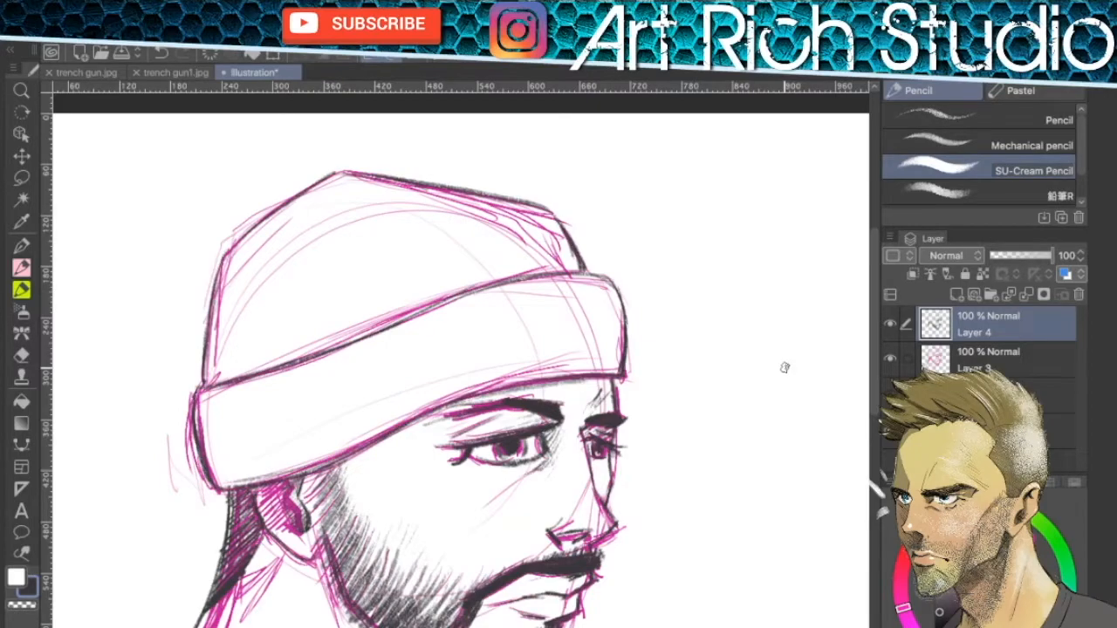
pyautogui.moveTo(228, 402)
pyautogui.mouseDown()
pyautogui.moveTo(325, 452)
pyautogui.moveTo(368, 410)
pyautogui.moveTo(382, 356)
pyautogui.moveTo(467, 379)
pyautogui.moveTo(543, 351)
pyautogui.moveTo(525, 314)
pyautogui.moveTo(208, 397)
pyautogui.moveTo(214, 462)
pyautogui.moveTo(249, 466)
pyautogui.moveTo(222, 424)
pyautogui.moveTo(248, 427)
pyautogui.moveTo(229, 393)
pyautogui.moveTo(288, 449)
pyautogui.moveTo(406, 410)
pyautogui.moveTo(253, 458)
pyautogui.moveTo(292, 428)
pyautogui.moveTo(218, 410)
pyautogui.mouseUp()
pyautogui.moveTo(615, 366)
pyautogui.mouseDown()
pyautogui.moveTo(253, 419)
pyautogui.moveTo(419, 366)
pyautogui.moveTo(584, 349)
pyautogui.moveTo(632, 366)
pyautogui.mouseUp()
# Shade the beanie with the 鉛筆R pencil, using a light tone on the crown and dark ribbing on the cuff
pyautogui.scroll(-2, 1003, 174)
pyautogui.click(1016, 161)
pyautogui.moveTo(243, 362)
pyautogui.mouseDown()
pyautogui.moveTo(510, 253)
pyautogui.moveTo(331, 407)
pyautogui.moveTo(254, 289)
pyautogui.moveTo(228, 352)
pyautogui.moveTo(369, 269)
pyautogui.moveTo(328, 368)
pyautogui.mouseUp()
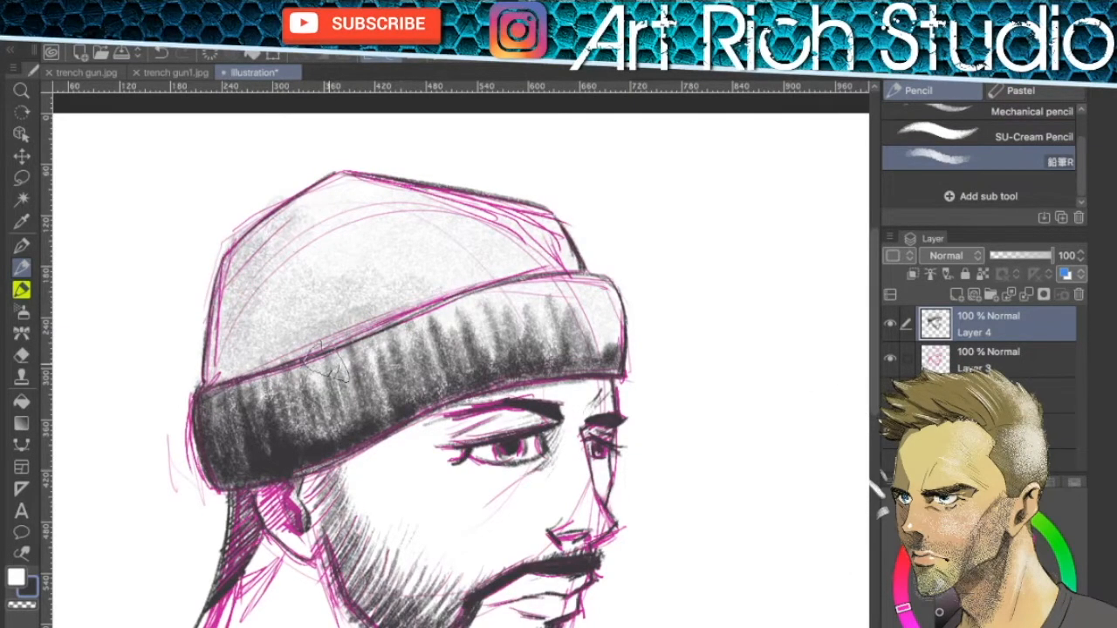
pyautogui.moveTo(306, 488)
pyautogui.mouseDown()
pyautogui.moveTo(314, 536)
pyautogui.moveTo(295, 540)
pyautogui.moveTo(262, 611)
pyautogui.mouseUp()
pyautogui.moveTo(601, 523); pyautogui.dragTo(662, 361)
pyautogui.hotkey('ctrl', 'z')
pyautogui.moveTo(579, 340)
pyautogui.mouseDown()
pyautogui.moveTo(565, 413)
pyautogui.moveTo(582, 448)
pyautogui.mouseUp()
# Deepen the shadows at the back of the crown and above the cuff with SU-Cream Pencil
pyautogui.click(977, 136)
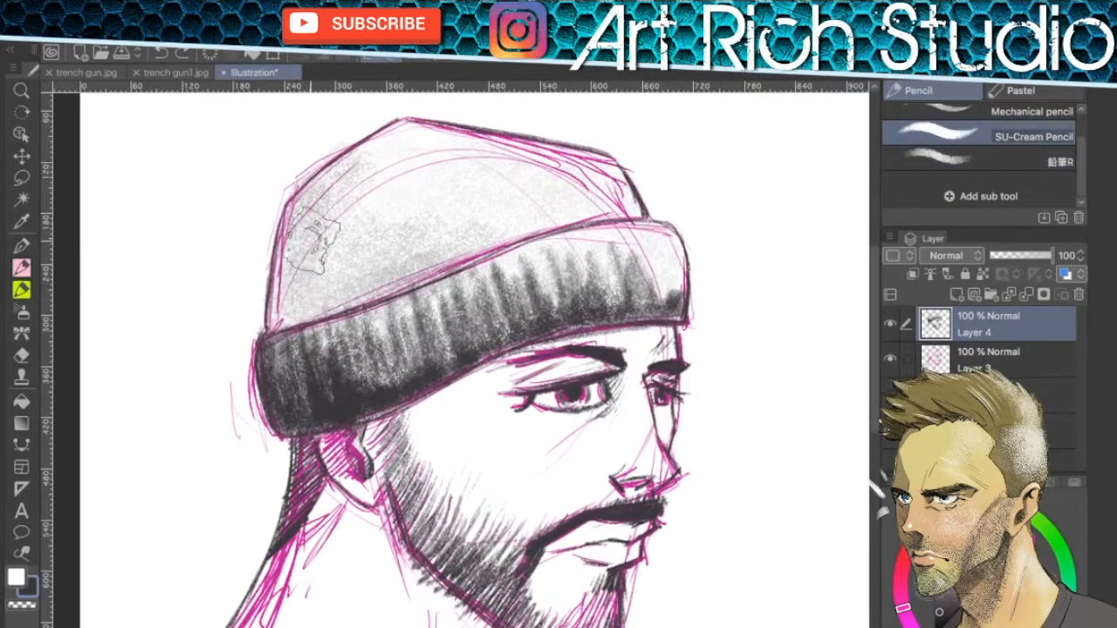
pyautogui.moveTo(288, 312)
pyautogui.mouseDown()
pyautogui.moveTo(286, 211)
pyautogui.moveTo(308, 326)
pyautogui.moveTo(332, 302)
pyautogui.moveTo(321, 291)
pyautogui.moveTo(373, 287)
pyautogui.moveTo(522, 253)
pyautogui.mouseUp()
pyautogui.moveTo(272, 322)
pyautogui.mouseDown()
pyautogui.moveTo(296, 324)
pyautogui.moveTo(281, 297)
pyautogui.moveTo(324, 278)
pyautogui.moveTo(311, 262)
pyautogui.moveTo(339, 292)
pyautogui.moveTo(301, 288)
pyautogui.moveTo(372, 299)
pyautogui.moveTo(337, 284)
pyautogui.moveTo(394, 267)
pyautogui.moveTo(410, 366)
pyautogui.moveTo(484, 339)
pyautogui.moveTo(537, 291)
pyautogui.moveTo(585, 275)
pyautogui.moveTo(645, 282)
pyautogui.mouseUp()
pyautogui.moveTo(272, 347)
pyautogui.mouseDown()
pyautogui.moveTo(425, 331)
pyautogui.moveTo(426, 352)
pyautogui.mouseUp()
pyautogui.moveTo(316, 175)
pyautogui.mouseDown()
pyautogui.moveTo(284, 238)
pyautogui.moveTo(323, 218)
pyautogui.moveTo(340, 271)
pyautogui.mouseUp()
# Pencil the neck contours, throat line and neck muscle, and outline the shirt collar
pyautogui.moveTo(626, 520); pyautogui.dragTo(691, 335)
pyautogui.moveTo(604, 473)
pyautogui.mouseDown()
pyautogui.moveTo(581, 496)
pyautogui.moveTo(549, 611)
pyautogui.mouseUp()
pyautogui.moveTo(573, 532); pyautogui.dragTo(582, 576)
pyautogui.moveTo(515, 426); pyautogui.dragTo(525, 574)
pyautogui.moveTo(313, 443)
pyautogui.mouseDown()
pyautogui.moveTo(327, 554)
pyautogui.moveTo(471, 627)
pyautogui.mouseUp()
pyautogui.moveTo(560, 615)
pyautogui.mouseDown()
pyautogui.moveTo(579, 538)
pyautogui.moveTo(560, 611)
pyautogui.moveTo(569, 583)
pyautogui.mouseUp()
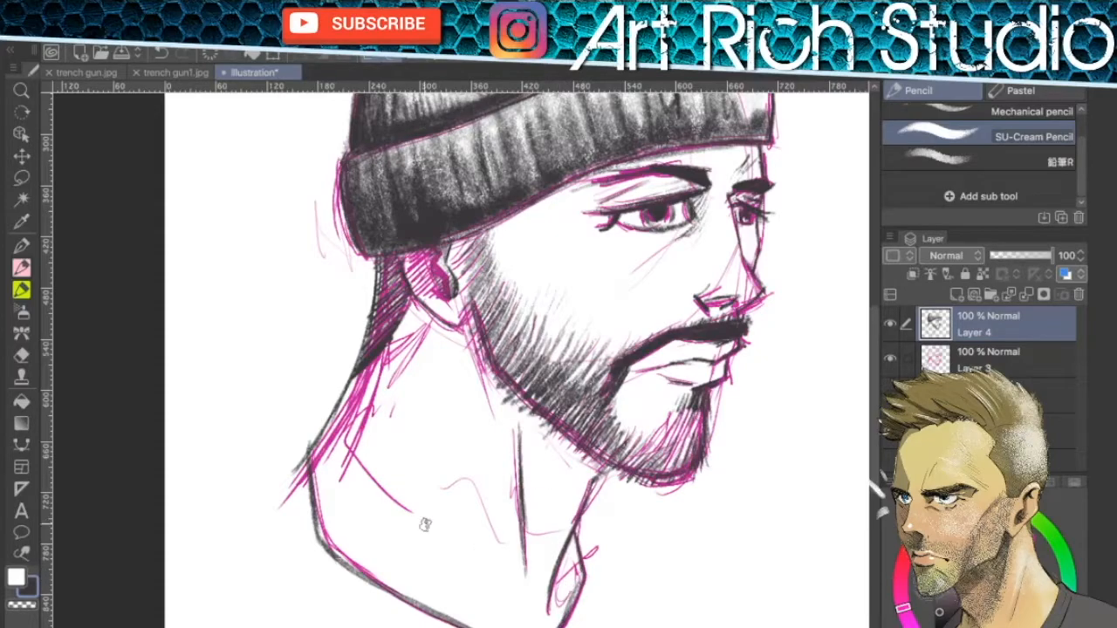
pyautogui.moveTo(415, 330); pyautogui.dragTo(444, 532)
pyautogui.scroll(-2, 691, 559)
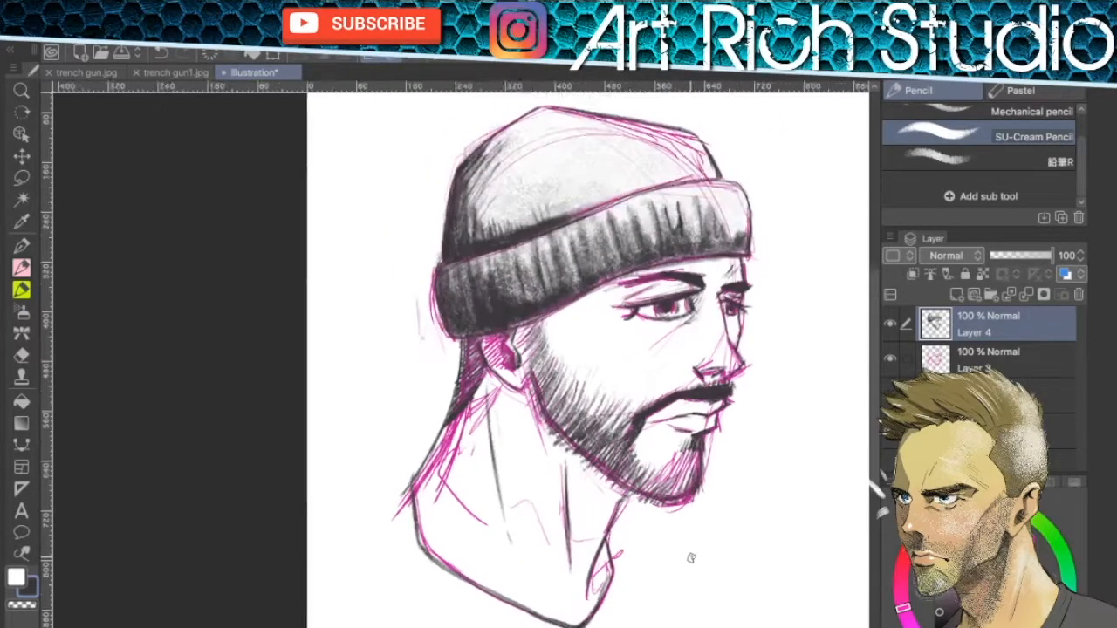
pyautogui.moveTo(576, 460)
pyautogui.mouseDown()
pyautogui.moveTo(615, 490)
pyautogui.moveTo(569, 446)
pyautogui.moveTo(606, 505)
pyautogui.moveTo(621, 485)
pyautogui.moveTo(552, 431)
pyautogui.moveTo(596, 502)
pyautogui.moveTo(588, 567)
pyautogui.mouseUp()
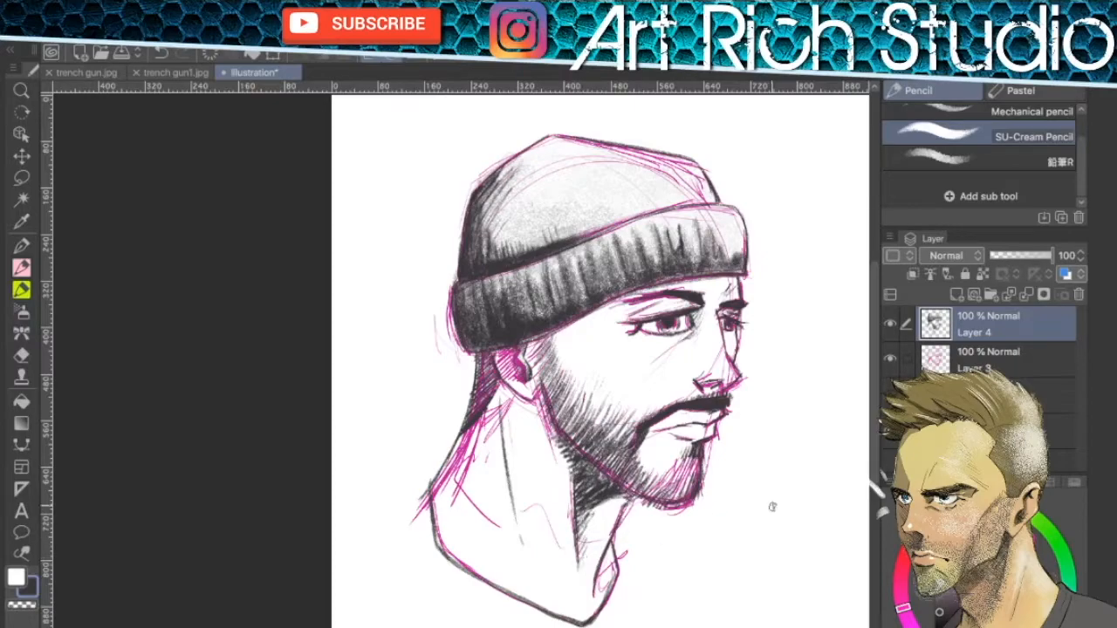
pyautogui.hotkey('ctrl', 'z')
pyautogui.hotkey('ctrl', 'z')
pyautogui.hotkey('ctrl', 'z')
# Enlarge the pencil, fill the hair behind the ear solid black and shade the neck beneath the jaw
pyautogui.press(']')
pyautogui.press(']')
pyautogui.scroll(2, 655, 379)
pyautogui.moveTo(564, 347)
pyautogui.mouseDown()
pyautogui.moveTo(561, 337)
pyautogui.moveTo(620, 360)
pyautogui.mouseUp()
pyautogui.moveTo(522, 257)
pyautogui.mouseDown()
pyautogui.moveTo(520, 246)
pyautogui.moveTo(549, 310)
pyautogui.moveTo(639, 375)
pyautogui.moveTo(611, 410)
pyautogui.moveTo(646, 393)
pyautogui.moveTo(488, 244)
pyautogui.moveTo(442, 177)
pyautogui.moveTo(422, 269)
pyautogui.moveTo(429, 246)
pyautogui.mouseUp()
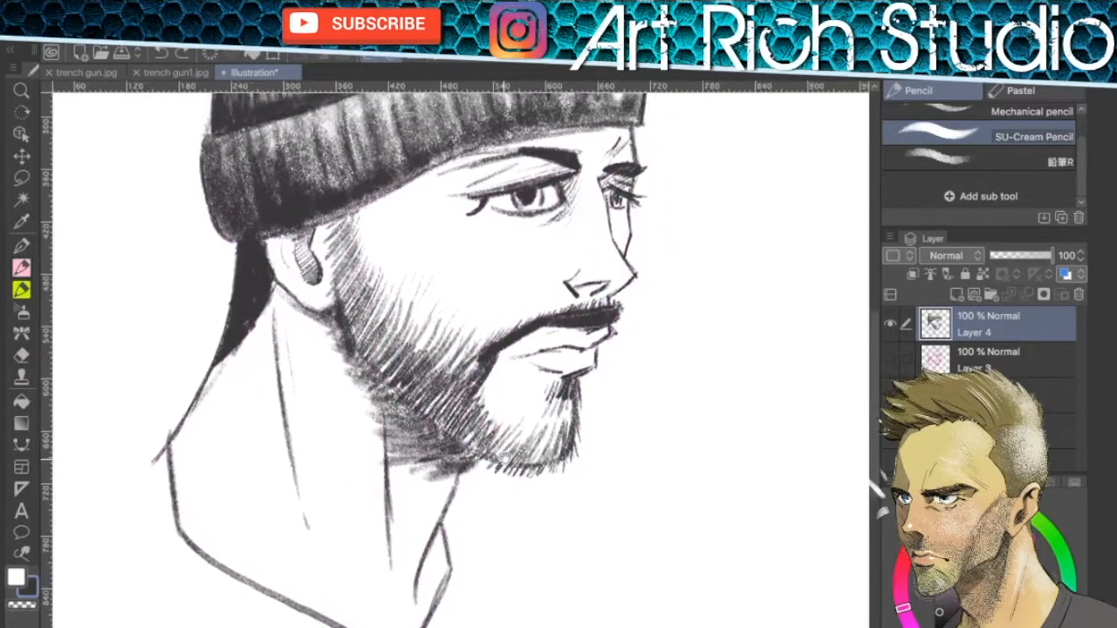
# Darken the lower beard edge, thicken the neck muscle line and deepen the shadow under the jaw
pyautogui.moveTo(476, 205)
pyautogui.mouseDown()
pyautogui.moveTo(458, 255)
pyautogui.moveTo(493, 240)
pyautogui.mouseUp()
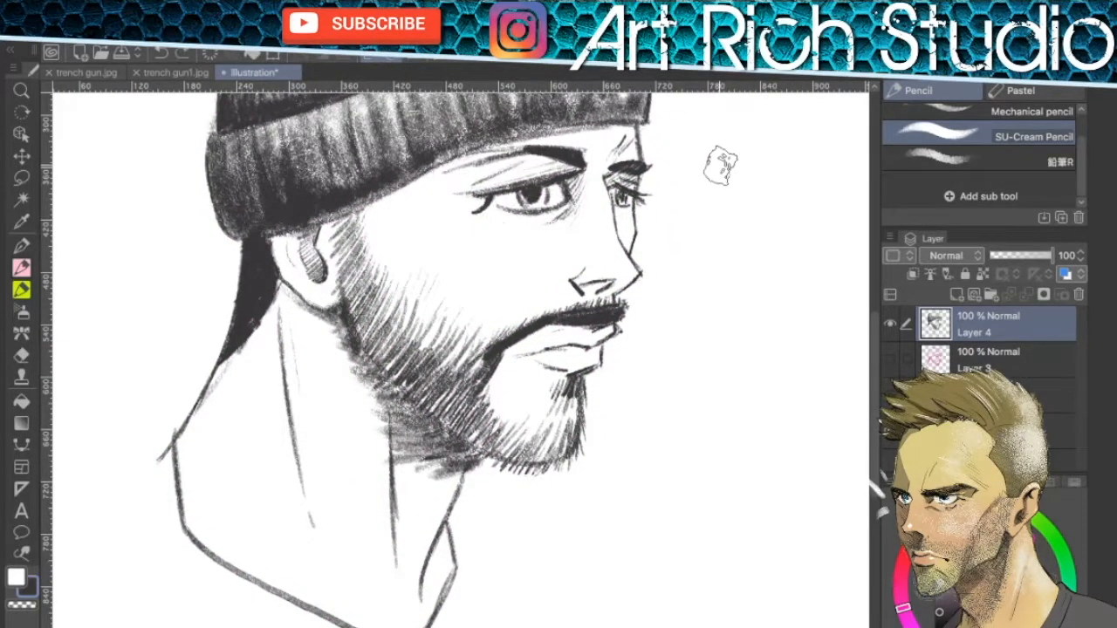
pyautogui.moveTo(281, 288); pyautogui.dragTo(290, 432)
pyautogui.moveTo(402, 438); pyautogui.dragTo(436, 446)
pyautogui.moveTo(370, 366)
pyautogui.mouseDown()
pyautogui.moveTo(443, 438)
pyautogui.moveTo(458, 436)
pyautogui.moveTo(419, 412)
pyautogui.moveTo(530, 458)
pyautogui.moveTo(558, 452)
pyautogui.mouseUp()
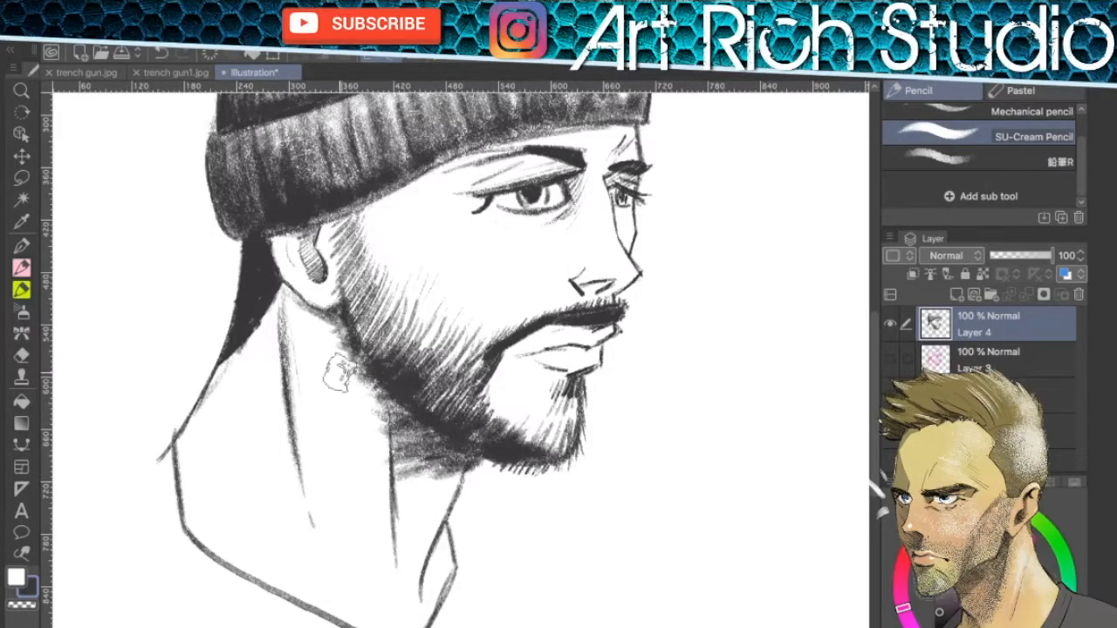
pyautogui.moveTo(626, 342); pyautogui.dragTo(631, 373)
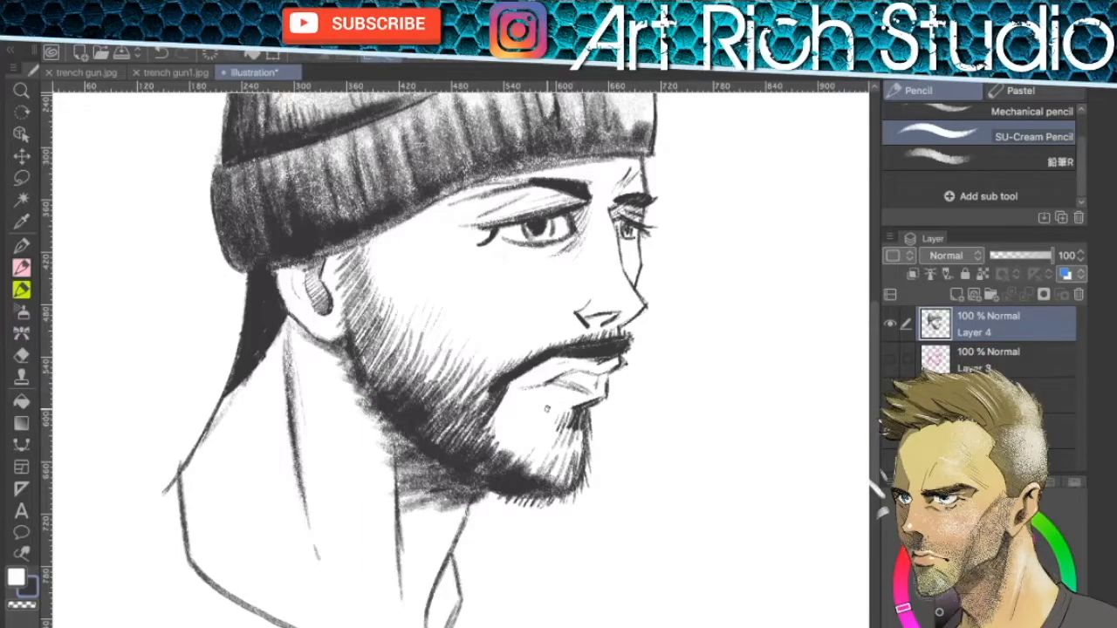
# Redraw the lips with a fuller, rounded lower lip and a dark opening between them
pyautogui.moveTo(527, 391)
pyautogui.mouseDown()
pyautogui.moveTo(569, 384)
pyautogui.moveTo(579, 403)
pyautogui.moveTo(606, 392)
pyautogui.mouseUp()
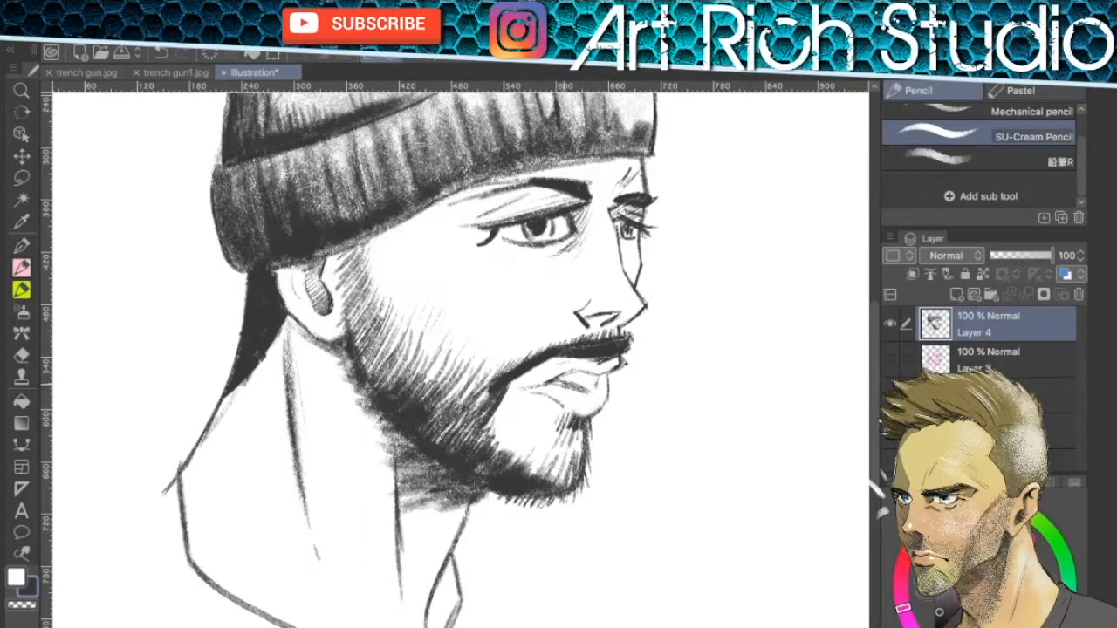
pyautogui.moveTo(548, 379); pyautogui.dragTo(597, 393)
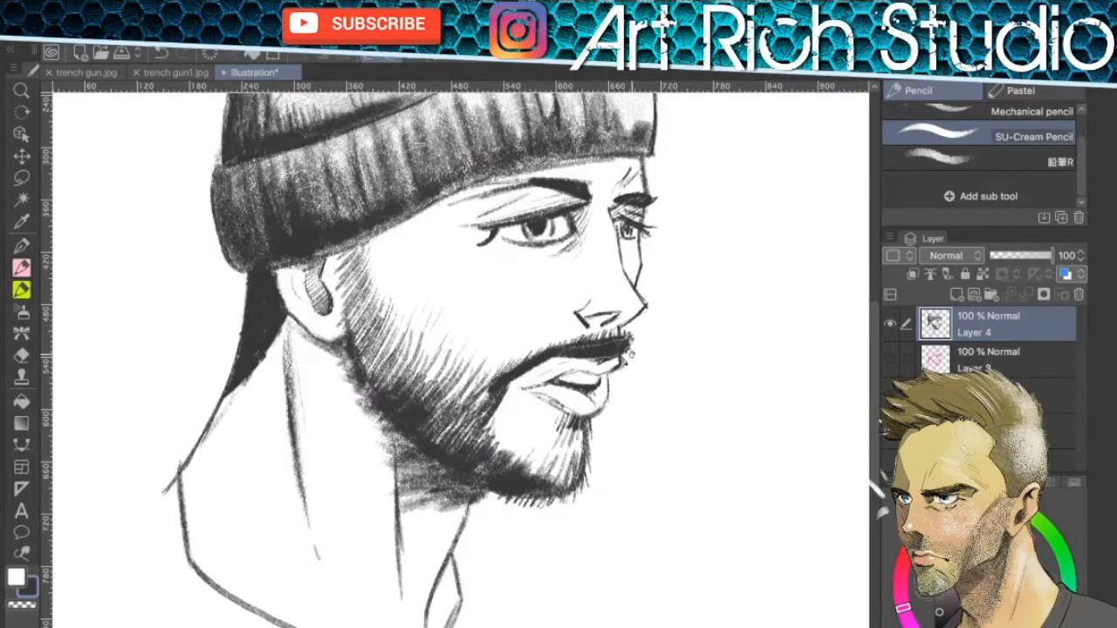
pyautogui.scroll(-2, 630, 353)
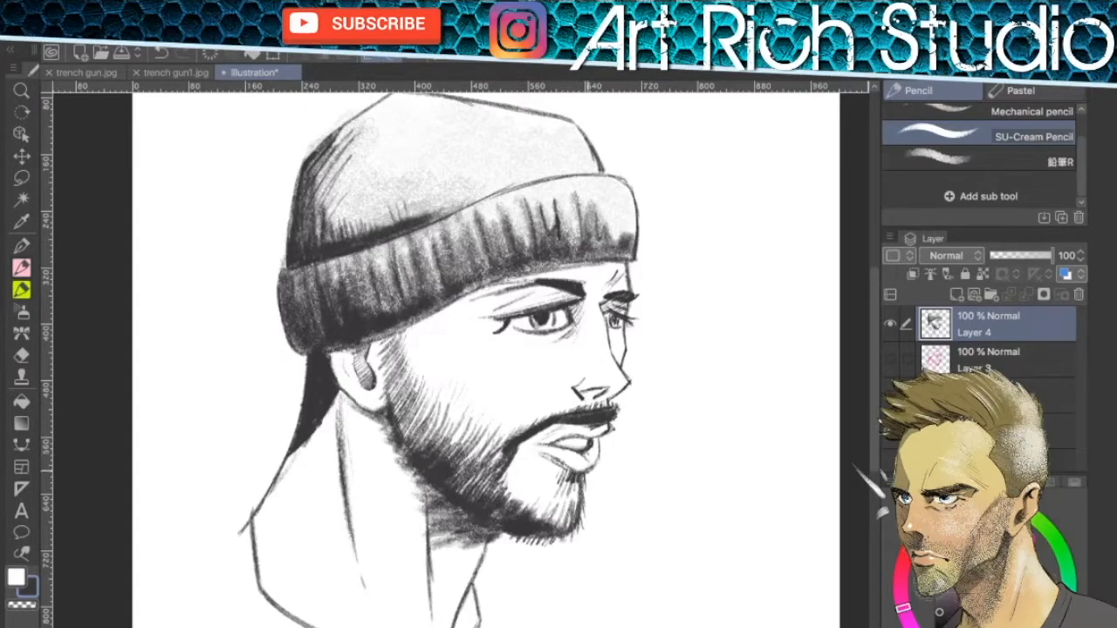
# Hatch the neck behind the ear with short pencil strokes and draw fine fold lines down the beanie's crown
pyautogui.moveTo(543, 457); pyautogui.dragTo(567, 463)
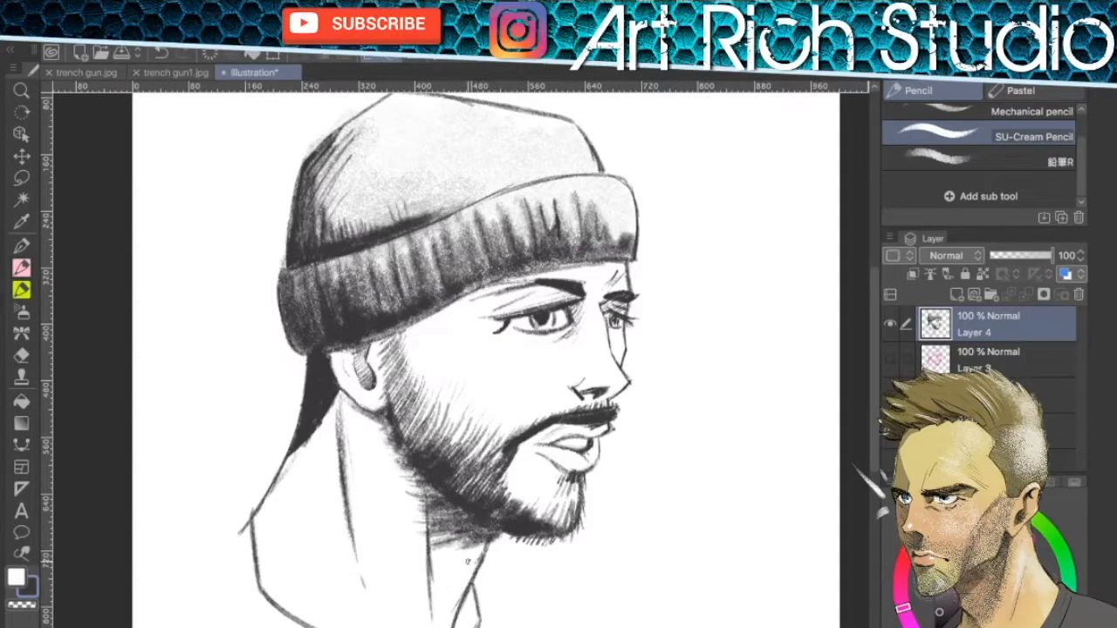
pyautogui.moveTo(351, 397)
pyautogui.mouseDown()
pyautogui.moveTo(318, 449)
pyautogui.moveTo(334, 491)
pyautogui.mouseUp()
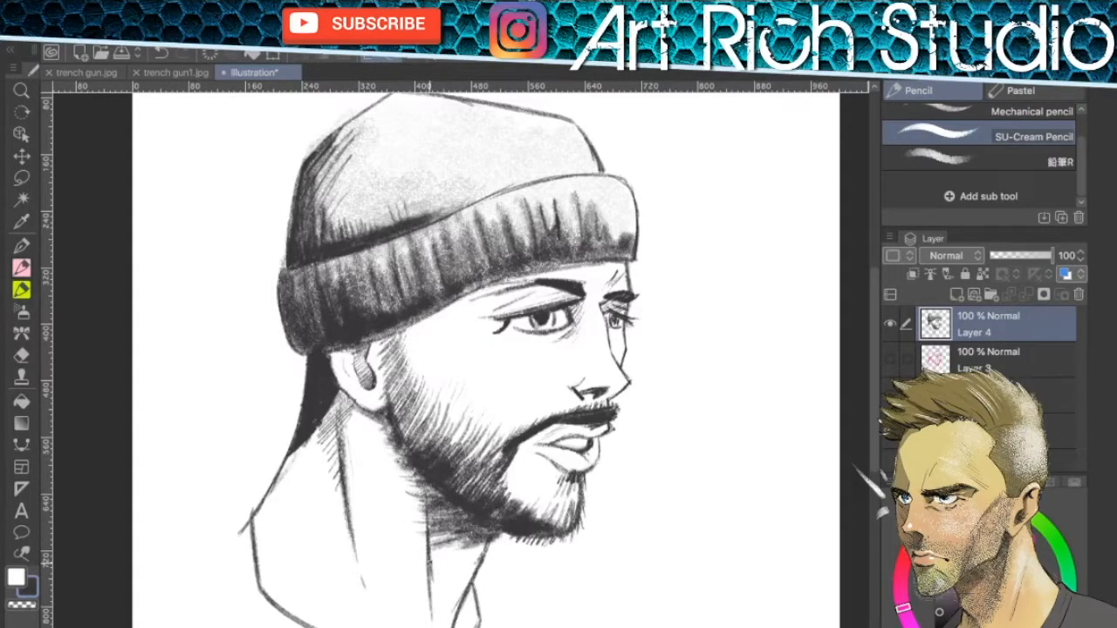
pyautogui.moveTo(435, 292)
pyautogui.mouseDown()
pyautogui.moveTo(384, 330)
pyautogui.moveTo(515, 274)
pyautogui.mouseUp()
pyautogui.hotkey('ctrl', 'z')
pyautogui.moveTo(388, 330); pyautogui.dragTo(472, 293)
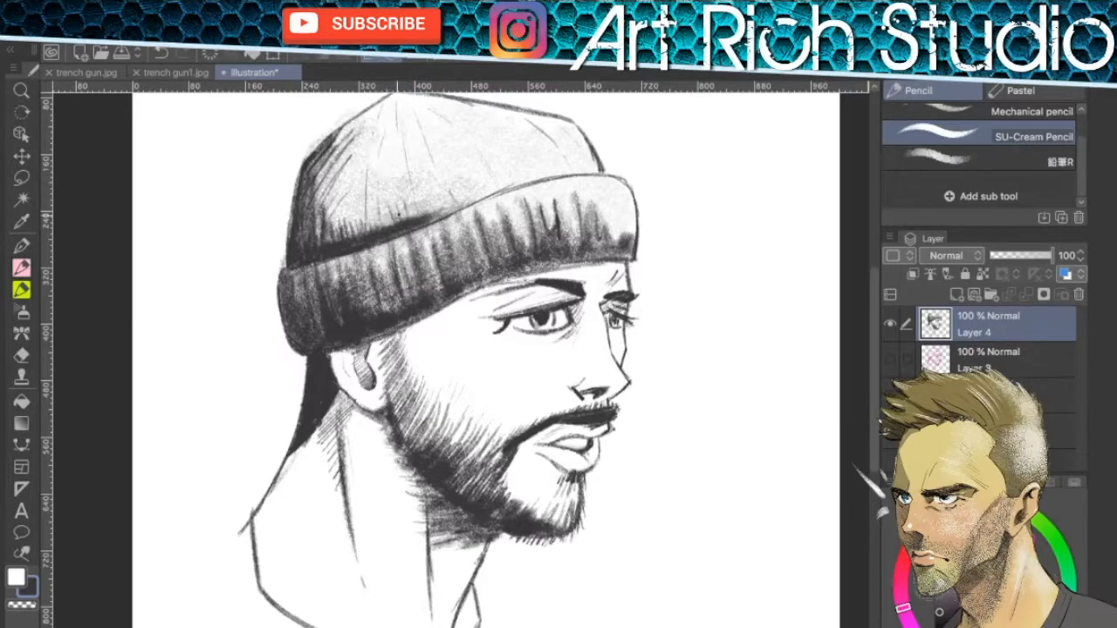
# Deepen the knit folds across the beanie's crown and cover it with grainy grey shading using the 鉛筆R pencil
pyautogui.moveTo(349, 133); pyautogui.dragTo(323, 207)
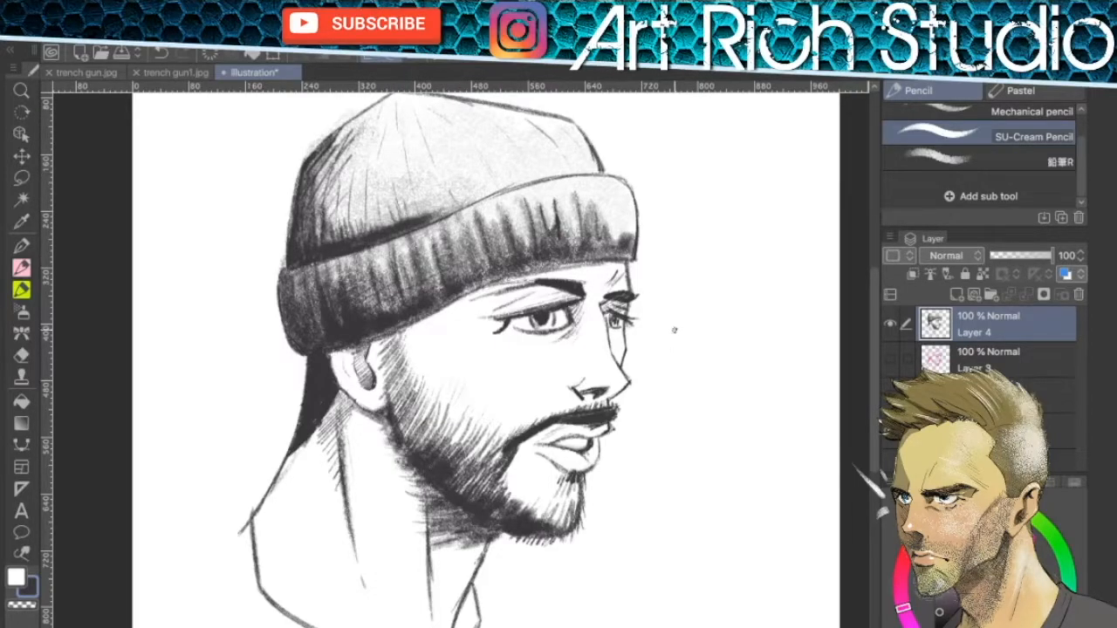
pyautogui.moveTo(656, 269); pyautogui.dragTo(688, 345)
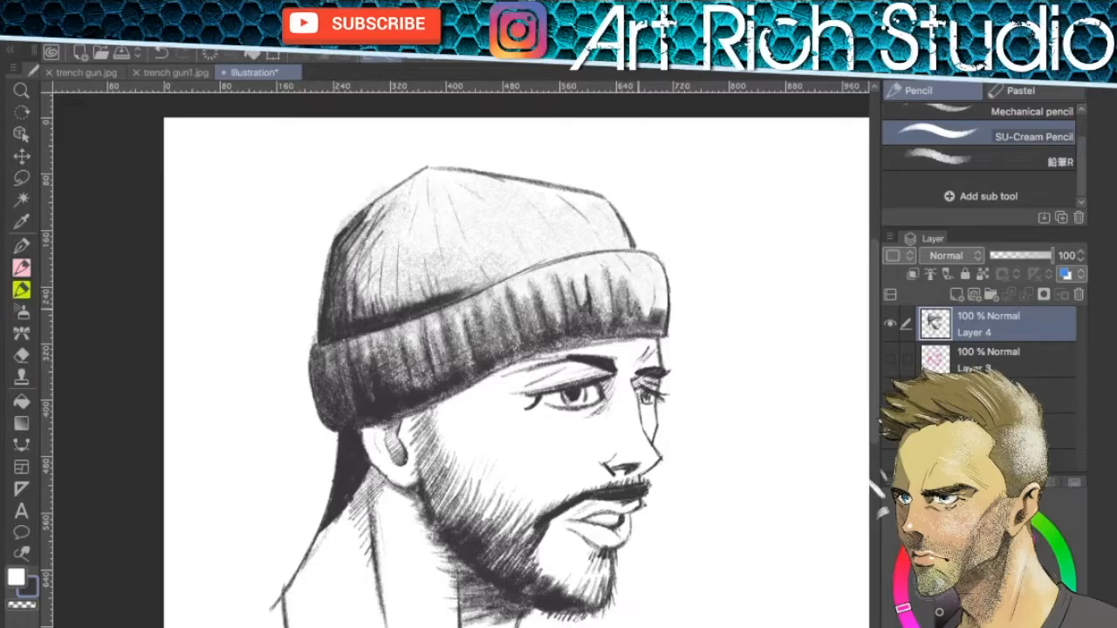
pyautogui.moveTo(400, 250); pyautogui.dragTo(390, 316)
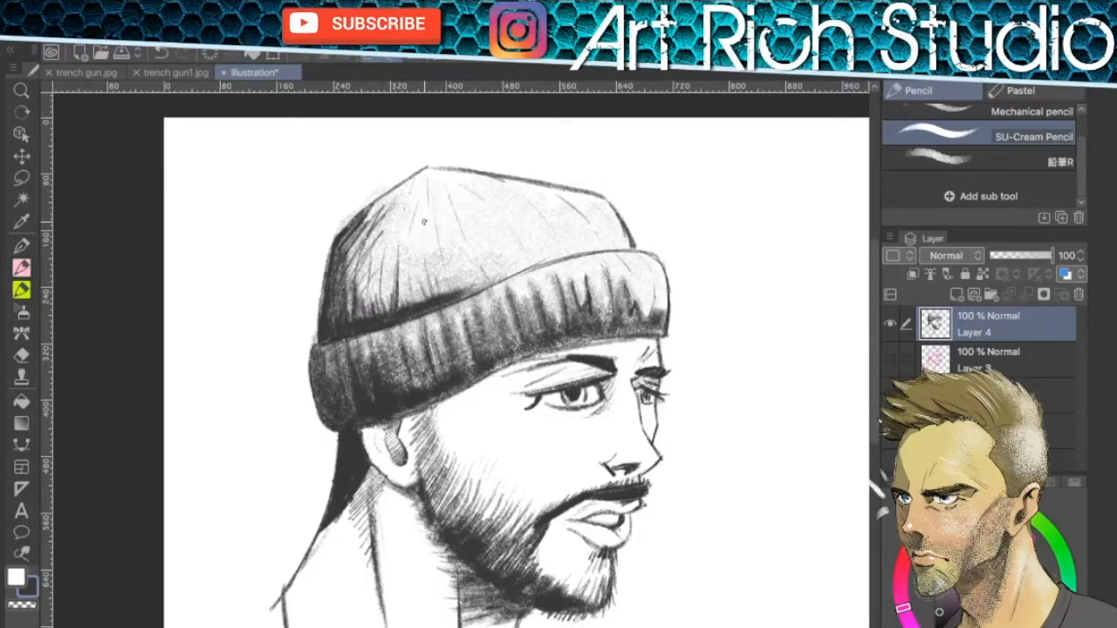
pyautogui.moveTo(423, 255)
pyautogui.mouseDown()
pyautogui.moveTo(428, 311)
pyautogui.moveTo(384, 247)
pyautogui.moveTo(450, 277)
pyautogui.moveTo(501, 279)
pyautogui.moveTo(480, 262)
pyautogui.moveTo(545, 256)
pyautogui.mouseUp()
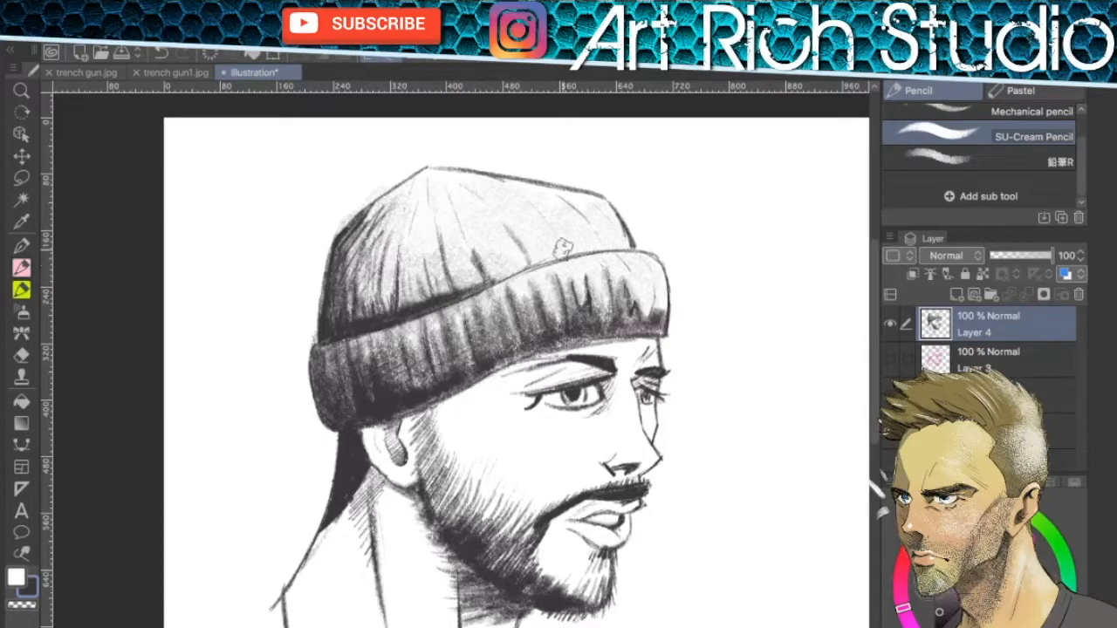
pyautogui.click(971, 157)
pyautogui.moveTo(409, 237); pyautogui.dragTo(610, 229)
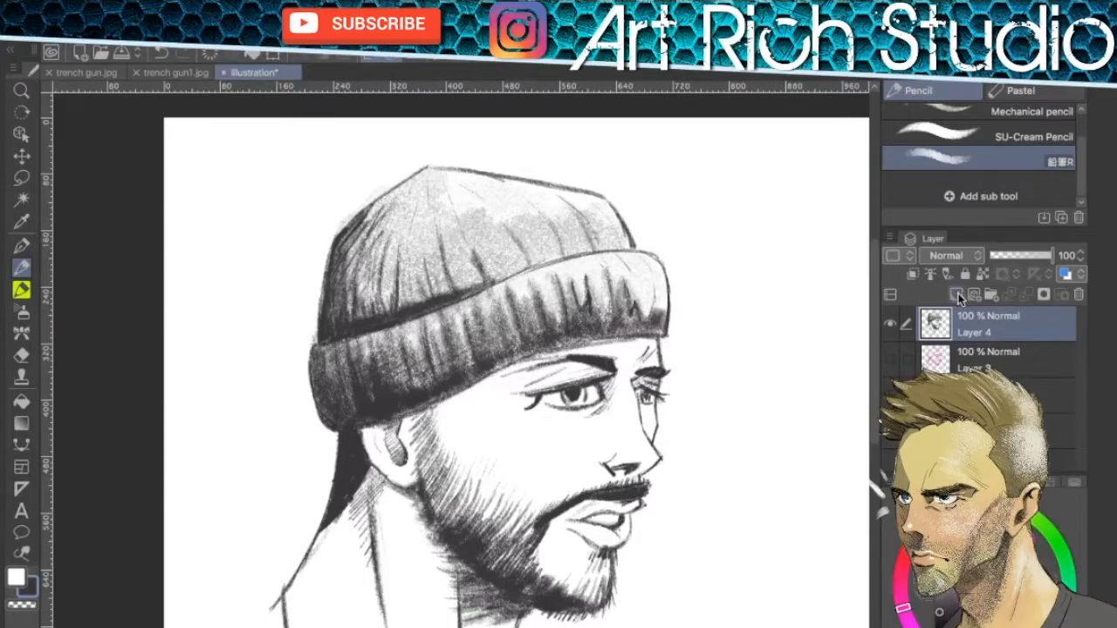
# Add a new layer above the drawing and fill the lower background layer with a muted mauve
pyautogui.click(957, 294)
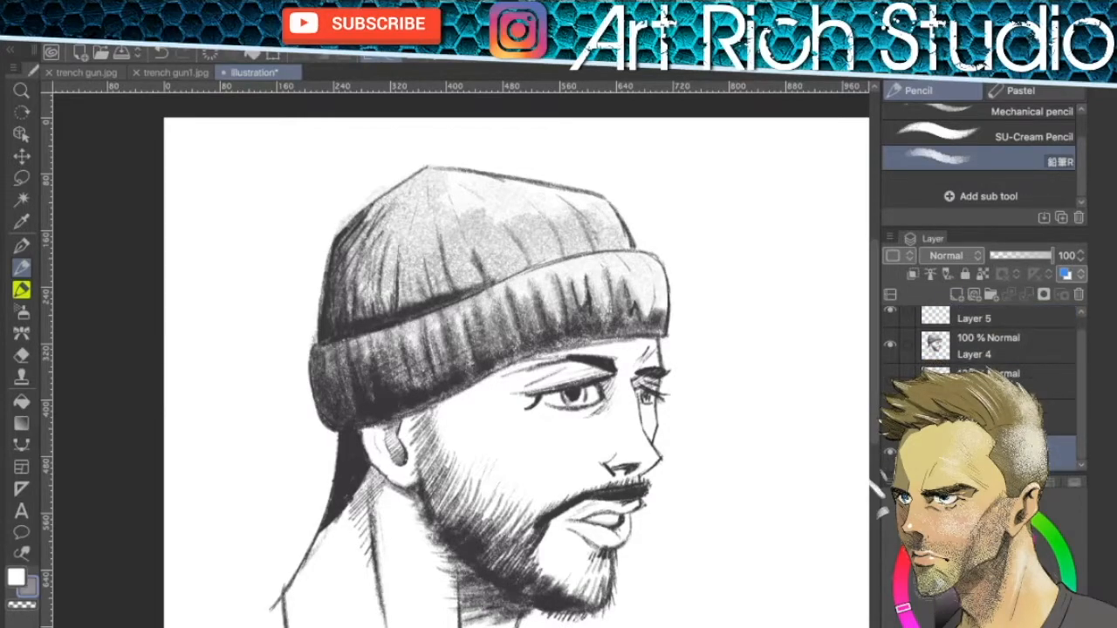
pyautogui.press('g')
pyautogui.click(711, 601)
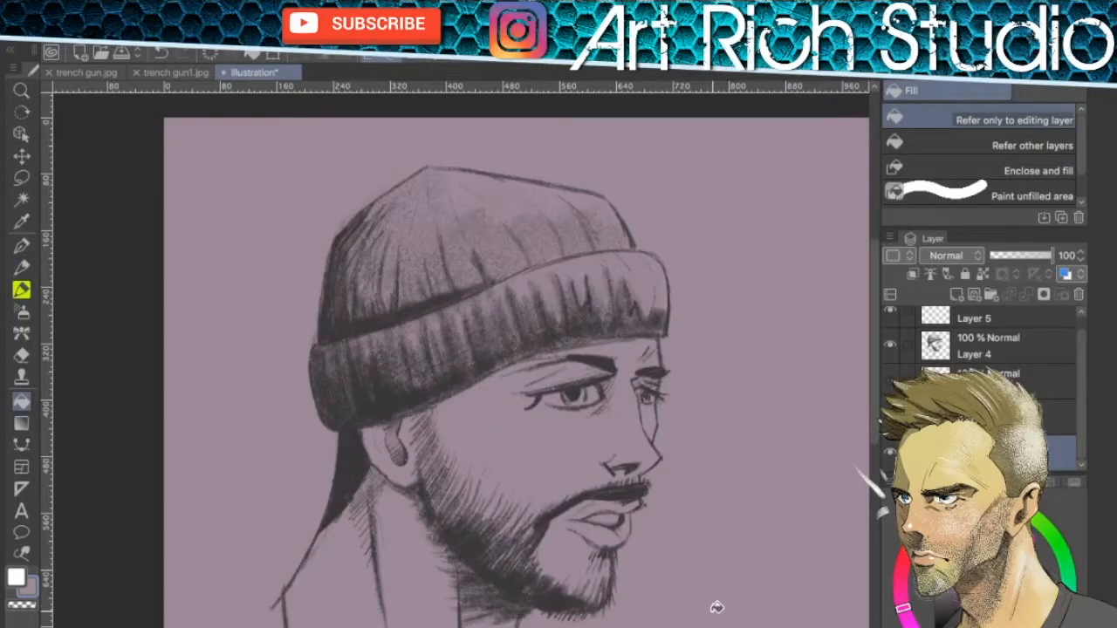
# On Layer 5, lay grainy white highlights over the cheek with the 鉛筆R pencil
pyautogui.click(1032, 324)
pyautogui.press('p')
pyautogui.press('p')
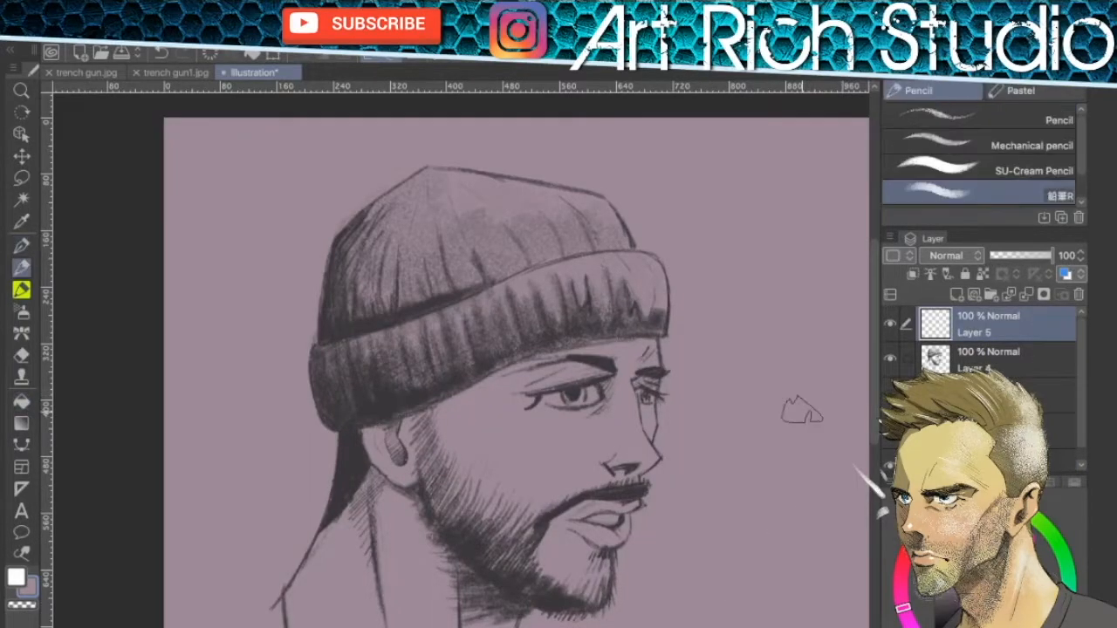
pyautogui.click(16, 576)
pyautogui.moveTo(474, 419)
pyautogui.mouseDown()
pyautogui.moveTo(579, 438)
pyautogui.moveTo(548, 443)
pyautogui.mouseUp()
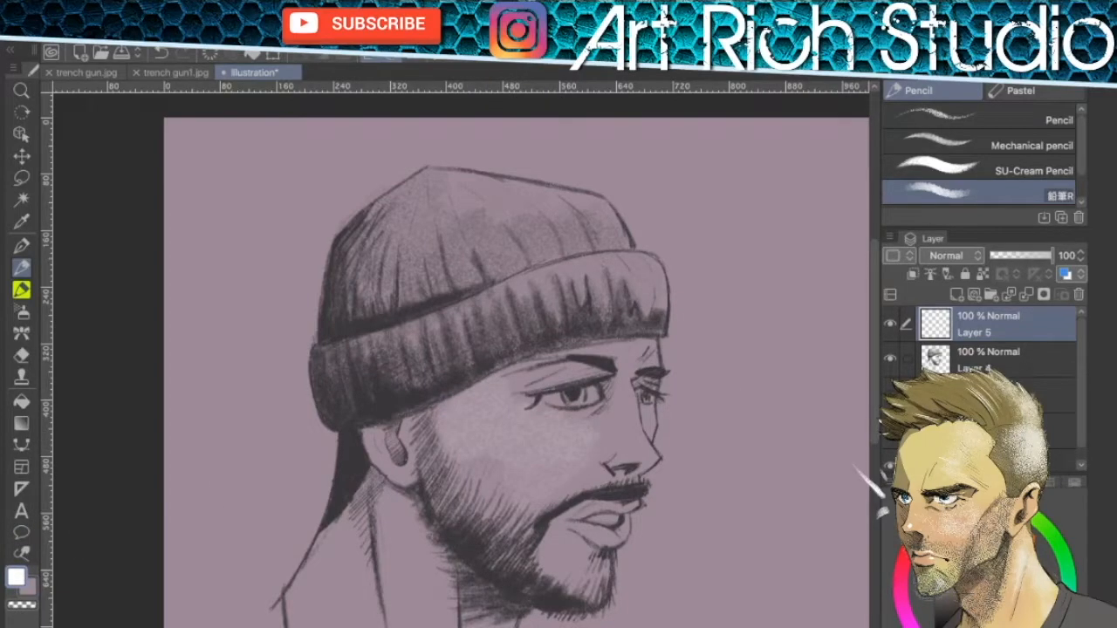
# Add crisp white SU-Cream Pencil highlights to the lower lip, nose, eyes and brow area
pyautogui.click(977, 170)
pyautogui.moveTo(579, 529); pyautogui.dragTo(602, 525)
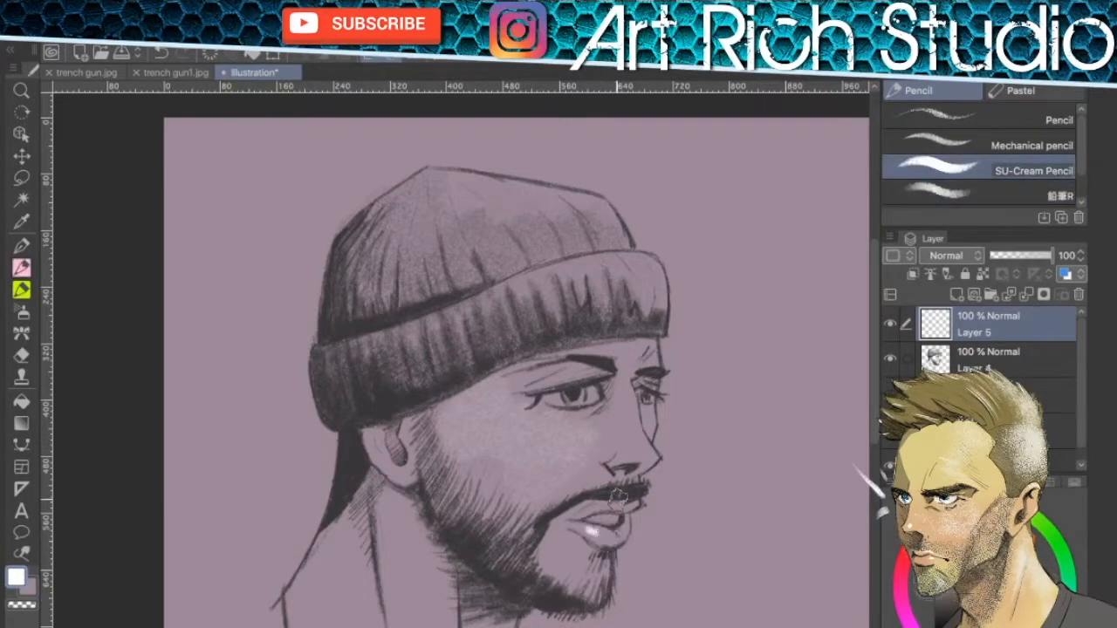
pyautogui.moveTo(618, 460); pyautogui.dragTo(639, 454)
pyautogui.moveTo(573, 374)
pyautogui.mouseDown()
pyautogui.moveTo(529, 379)
pyautogui.moveTo(527, 361)
pyautogui.moveTo(567, 396)
pyautogui.mouseUp()
pyautogui.moveTo(647, 391); pyautogui.dragTo(655, 399)
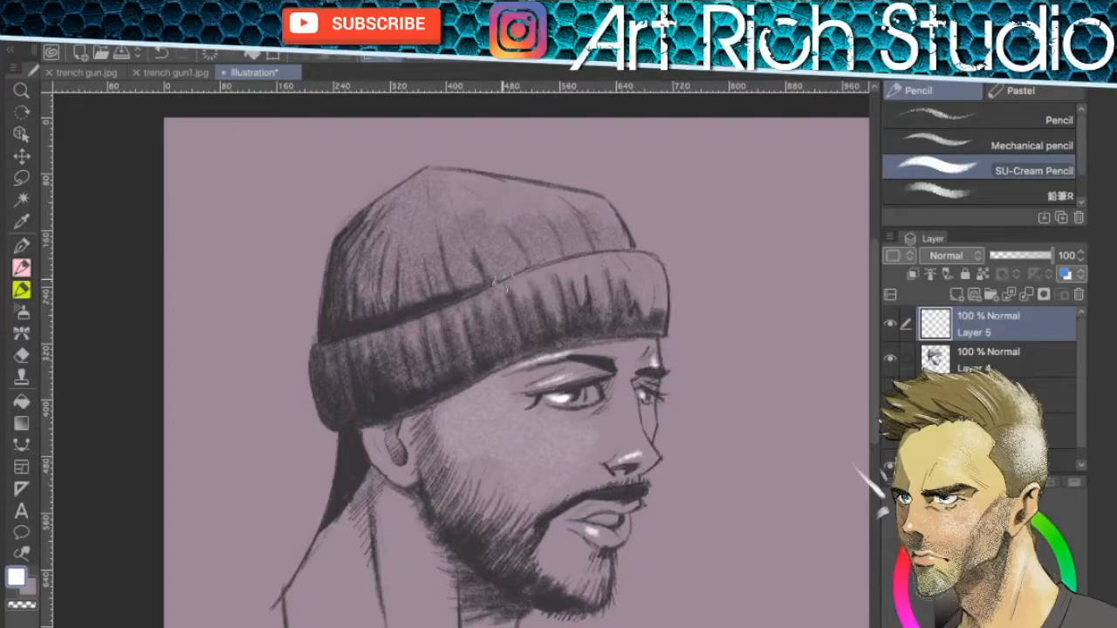
# Brush soft white 鉛筆R highlights onto the beanie's crown, the side of the neck and the face
pyautogui.click(983, 194)
pyautogui.moveTo(511, 202)
pyautogui.mouseDown()
pyautogui.moveTo(410, 229)
pyautogui.moveTo(558, 197)
pyautogui.mouseUp()
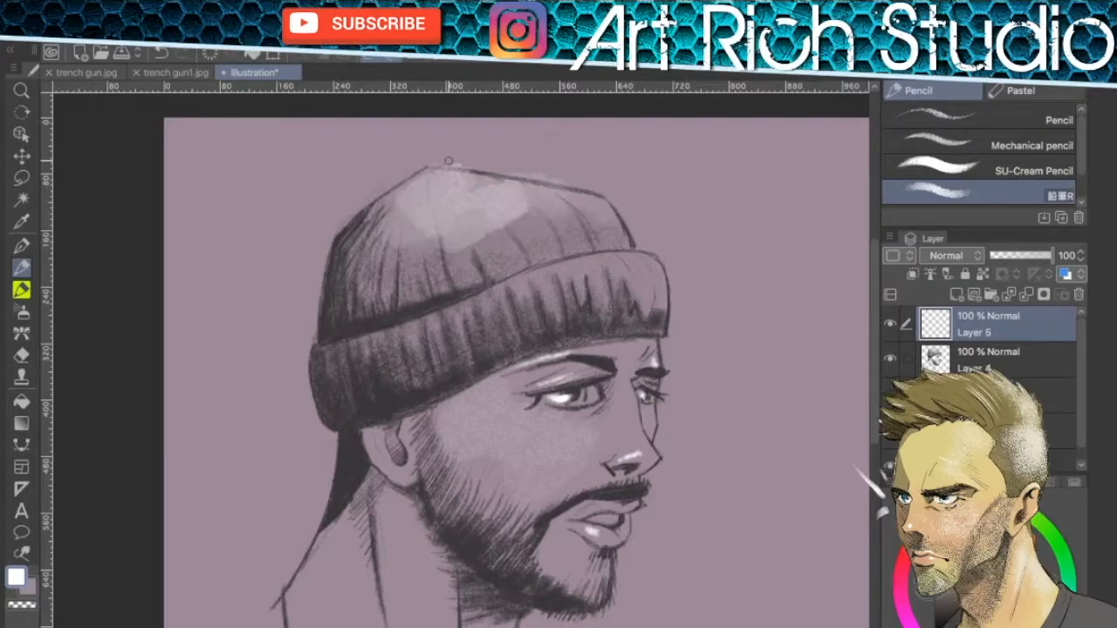
pyautogui.moveTo(403, 524)
pyautogui.mouseDown()
pyautogui.moveTo(422, 572)
pyautogui.moveTo(415, 602)
pyautogui.mouseUp()
pyautogui.moveTo(593, 472); pyautogui.dragTo(645, 366)
pyautogui.moveTo(558, 331); pyautogui.dragTo(592, 374)
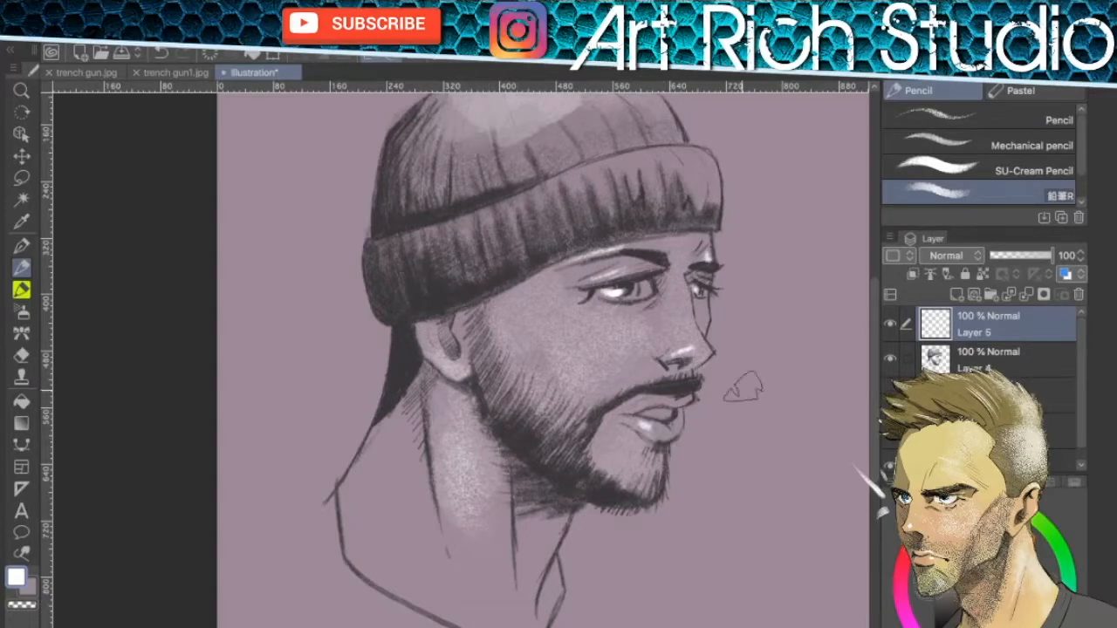
# On the lower color layer, paint the face, ear and neck flat peach with the Turnip pen
pyautogui.click(986, 458)
pyautogui.press('p')
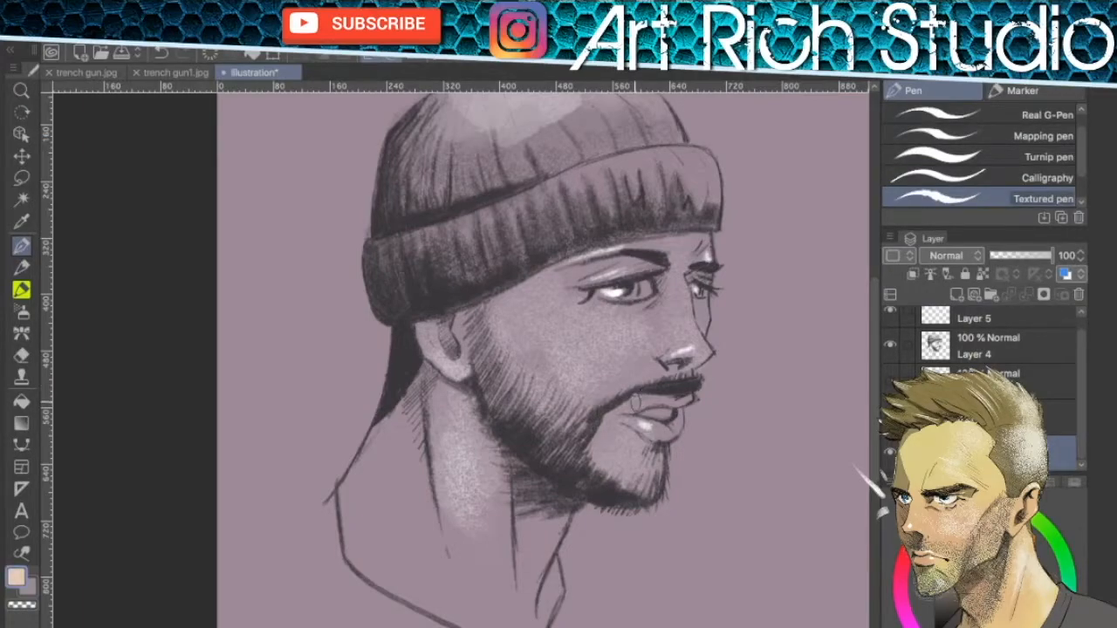
pyautogui.click(979, 156)
pyautogui.moveTo(526, 421)
pyautogui.mouseDown()
pyautogui.moveTo(545, 323)
pyautogui.moveTo(521, 308)
pyautogui.moveTo(630, 264)
pyautogui.moveTo(670, 306)
pyautogui.moveTo(624, 353)
pyautogui.moveTo(487, 360)
pyautogui.moveTo(461, 333)
pyautogui.moveTo(461, 366)
pyautogui.moveTo(418, 407)
pyautogui.moveTo(373, 482)
pyautogui.moveTo(396, 553)
pyautogui.moveTo(376, 553)
pyautogui.moveTo(397, 576)
pyautogui.moveTo(441, 535)
pyautogui.moveTo(485, 599)
pyautogui.moveTo(536, 583)
pyautogui.moveTo(603, 457)
pyautogui.moveTo(617, 449)
pyautogui.moveTo(643, 469)
pyautogui.moveTo(659, 387)
pyautogui.moveTo(680, 358)
pyautogui.moveTo(692, 246)
pyautogui.moveTo(733, 254)
pyautogui.moveTo(716, 238)
pyautogui.moveTo(725, 231)
pyautogui.moveTo(792, 251)
pyautogui.mouseUp()
# Shrink the brush and clean up the skin color spilling past the facial profile, neck and collar edges
pyautogui.press('[')
pyautogui.press('[')
pyautogui.press('[')
pyautogui.press('[')
pyautogui.press('[')
pyautogui.press('[')
pyautogui.press('[')
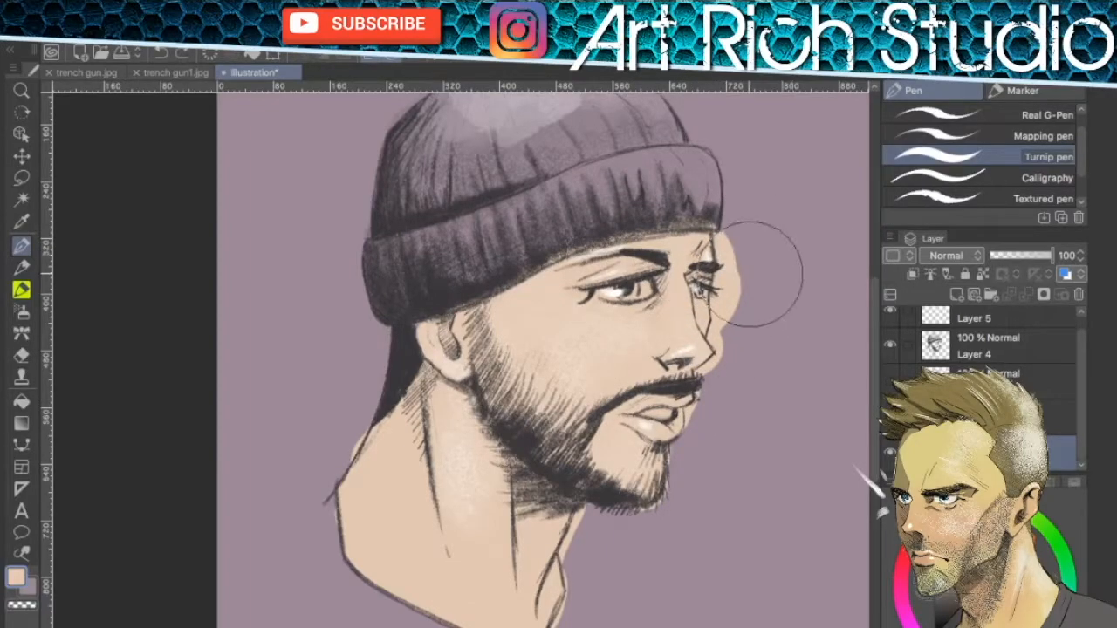
pyautogui.moveTo(740, 244)
pyautogui.mouseDown()
pyautogui.moveTo(739, 303)
pyautogui.moveTo(721, 286)
pyautogui.moveTo(729, 342)
pyautogui.moveTo(717, 323)
pyautogui.moveTo(721, 362)
pyautogui.moveTo(700, 372)
pyautogui.moveTo(674, 490)
pyautogui.moveTo(621, 519)
pyautogui.moveTo(587, 511)
pyautogui.moveTo(567, 567)
pyautogui.moveTo(560, 618)
pyautogui.mouseUp()
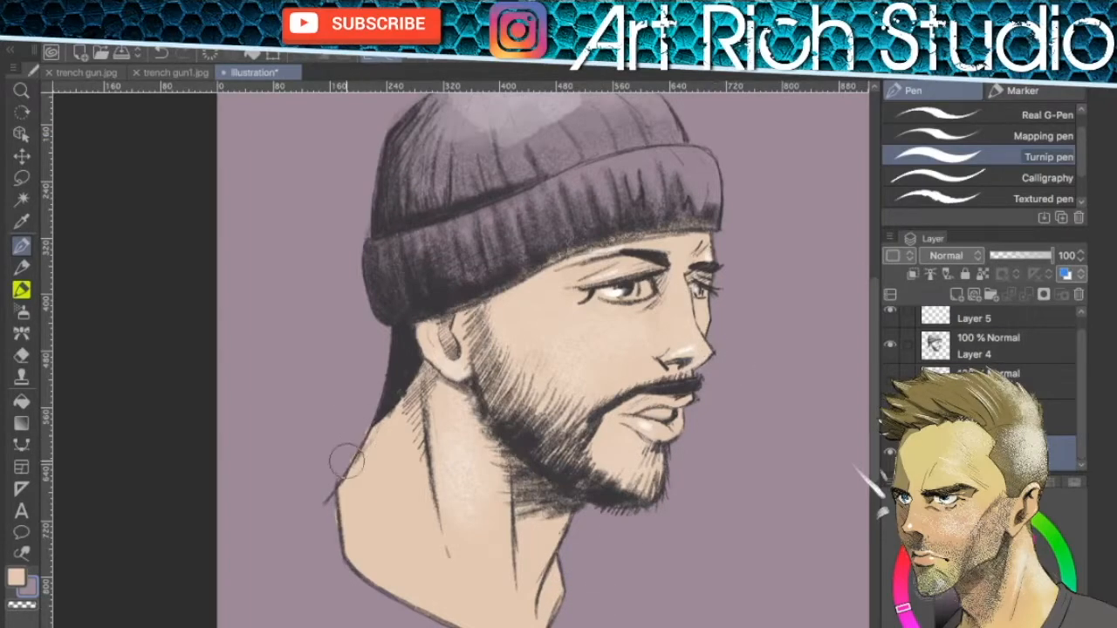
# Paint the whole beanie dark indigo, sampling colors to tidy its outer edge and fill the front of the cuff
pyautogui.moveTo(633, 201); pyautogui.dragTo(664, 299)
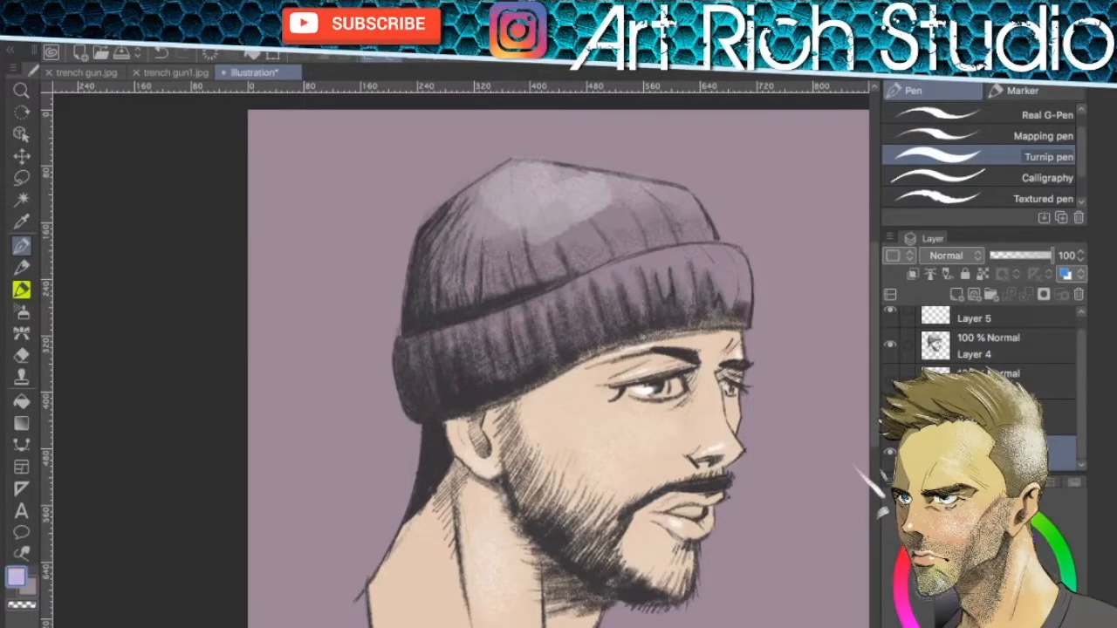
pyautogui.moveTo(410, 353)
pyautogui.mouseDown()
pyautogui.moveTo(468, 358)
pyautogui.moveTo(581, 344)
pyautogui.moveTo(417, 360)
pyautogui.moveTo(414, 409)
pyautogui.moveTo(486, 391)
pyautogui.mouseUp()
pyautogui.moveTo(413, 283)
pyautogui.mouseDown()
pyautogui.moveTo(422, 234)
pyautogui.moveTo(492, 178)
pyautogui.moveTo(527, 169)
pyautogui.moveTo(582, 178)
pyautogui.moveTo(506, 176)
pyautogui.moveTo(435, 230)
pyautogui.moveTo(430, 330)
pyautogui.moveTo(474, 214)
pyautogui.moveTo(529, 236)
pyautogui.moveTo(519, 326)
pyautogui.moveTo(649, 304)
pyautogui.moveTo(551, 183)
pyautogui.moveTo(526, 213)
pyautogui.moveTo(578, 244)
pyautogui.moveTo(672, 253)
pyautogui.moveTo(718, 288)
pyautogui.moveTo(584, 352)
pyautogui.moveTo(674, 323)
pyautogui.moveTo(475, 410)
pyautogui.mouseUp()
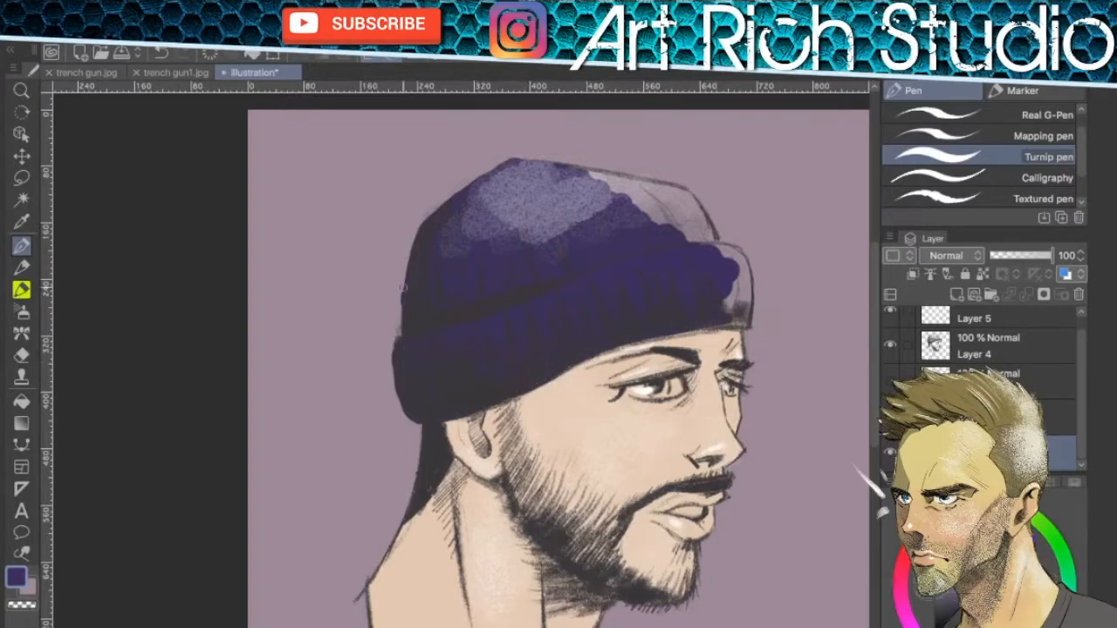
pyautogui.keyDown('alt'); pyautogui.click(410, 245); pyautogui.keyUp('alt')
pyautogui.moveTo(397, 303); pyautogui.dragTo(401, 287)
pyautogui.keyDown('alt'); pyautogui.click(730, 277); pyautogui.keyUp('alt')
pyautogui.moveTo(705, 254)
pyautogui.mouseDown()
pyautogui.moveTo(727, 248)
pyautogui.moveTo(747, 279)
pyautogui.moveTo(739, 325)
pyautogui.moveTo(729, 320)
pyautogui.mouseUp()
pyautogui.moveTo(646, 332)
pyautogui.mouseDown()
pyautogui.moveTo(734, 319)
pyautogui.moveTo(733, 279)
pyautogui.moveTo(691, 204)
pyautogui.moveTo(571, 168)
pyautogui.moveTo(679, 194)
pyautogui.moveTo(604, 181)
pyautogui.moveTo(709, 251)
pyautogui.moveTo(708, 234)
pyautogui.moveTo(733, 249)
pyautogui.mouseUp()
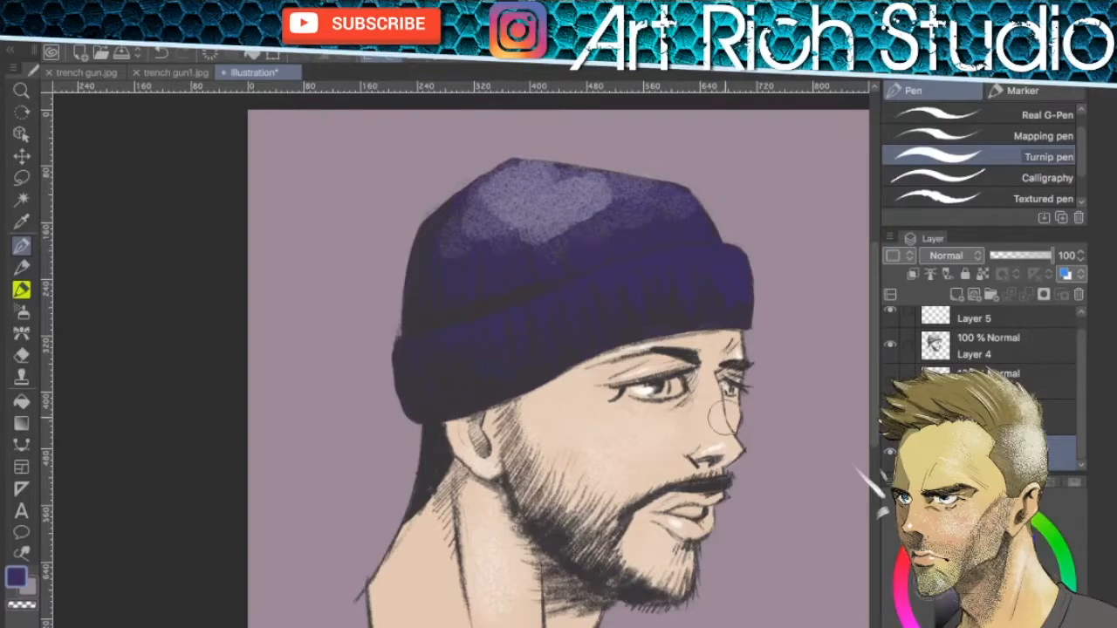
# Select the skin area with Auto select and airbrush a soft reddish-brown tint over the cheek and lips
pyautogui.moveTo(724, 418); pyautogui.dragTo(728, 367)
pyautogui.press('x')
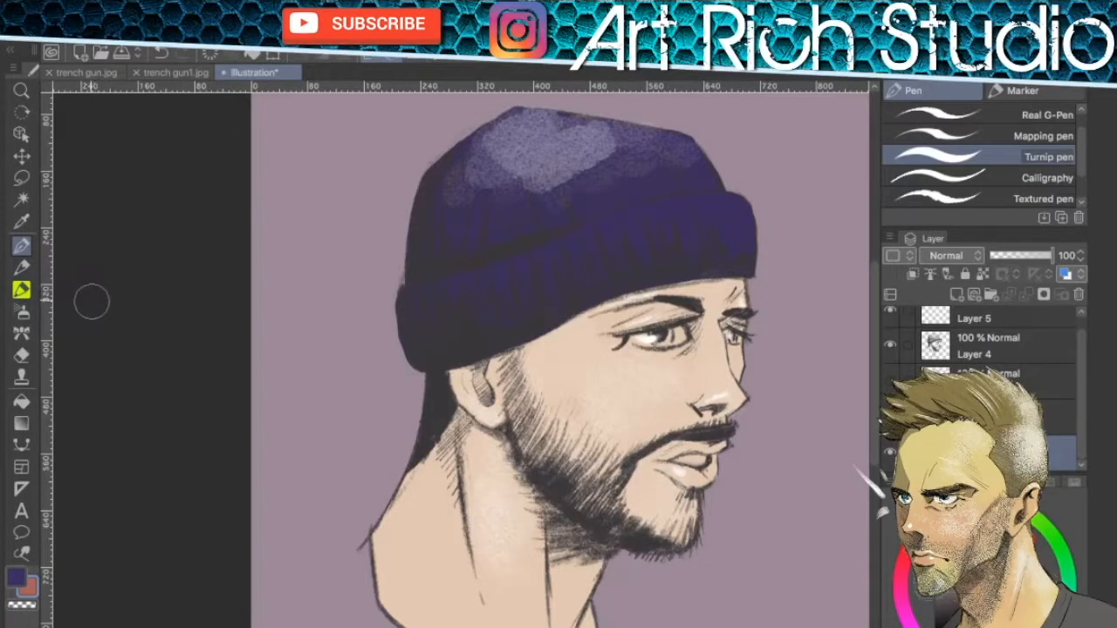
pyautogui.click(22, 312)
pyautogui.click(22, 200)
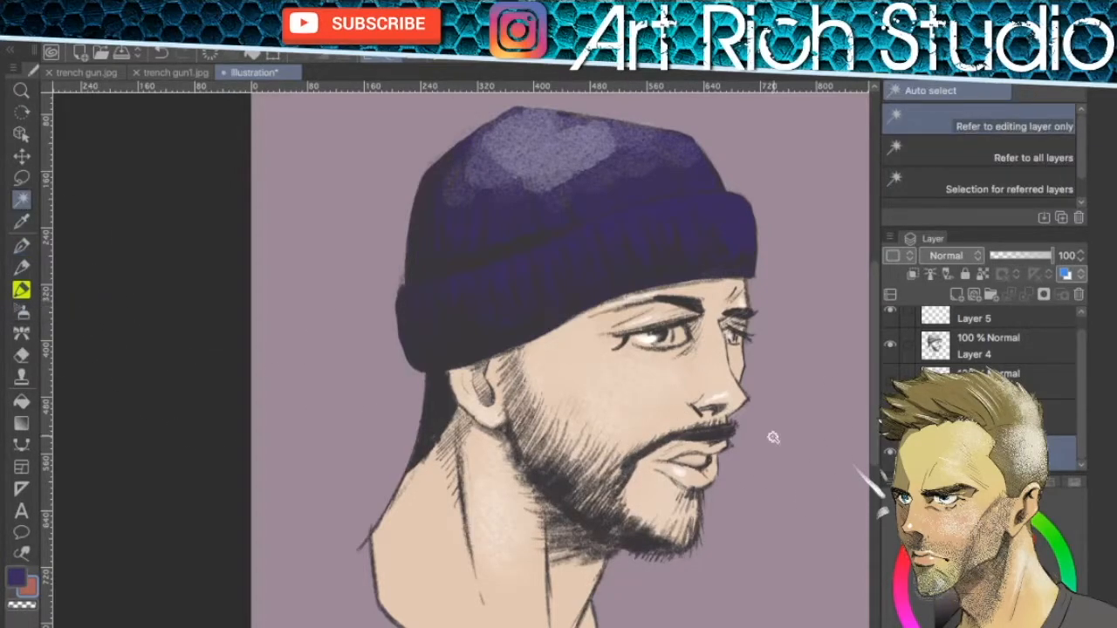
pyautogui.click(522, 592)
pyautogui.click(24, 313)
pyautogui.moveTo(580, 401); pyautogui.dragTo(655, 382)
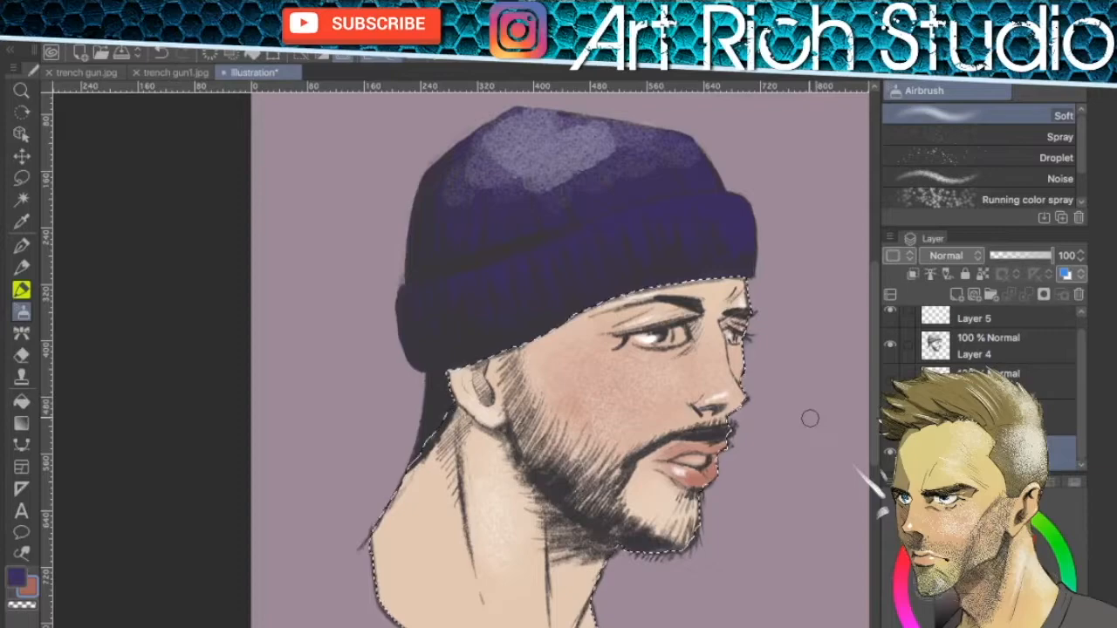
# Airbrush reddish shading onto the temple, ear, lower neck and the area beneath the chin
pyautogui.moveTo(576, 376)
pyautogui.mouseDown()
pyautogui.moveTo(532, 362)
pyautogui.moveTo(545, 414)
pyautogui.mouseUp()
pyautogui.moveTo(463, 376); pyautogui.dragTo(473, 395)
pyautogui.moveTo(471, 488); pyautogui.dragTo(546, 580)
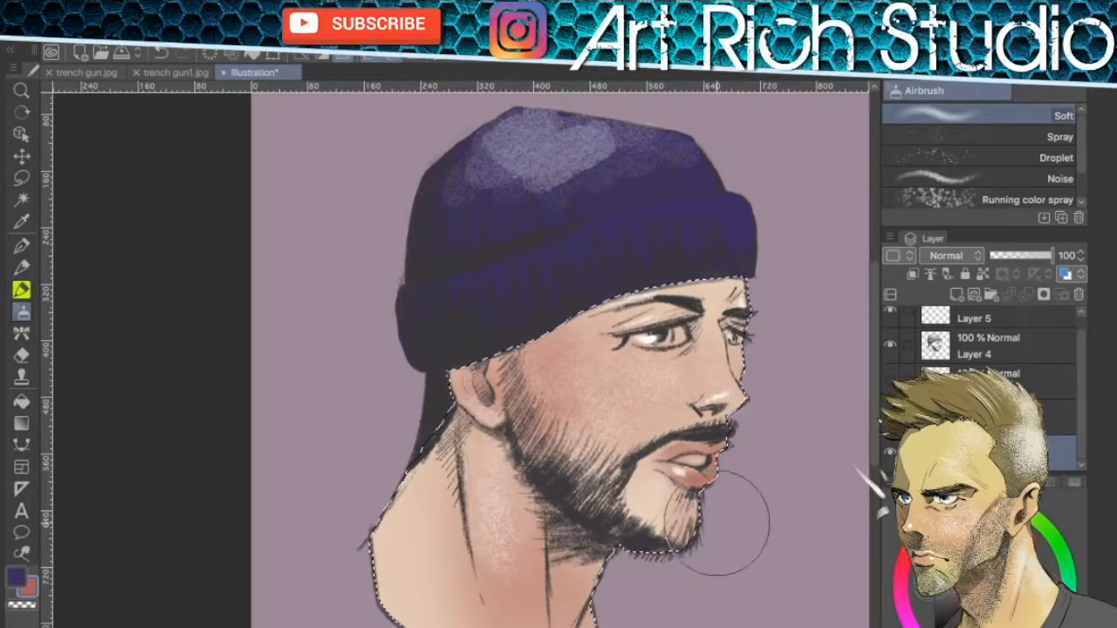
pyautogui.moveTo(618, 549); pyautogui.dragTo(665, 476)
pyautogui.moveTo(644, 532); pyautogui.dragTo(618, 576)
pyautogui.moveTo(740, 454); pyautogui.dragTo(617, 486)
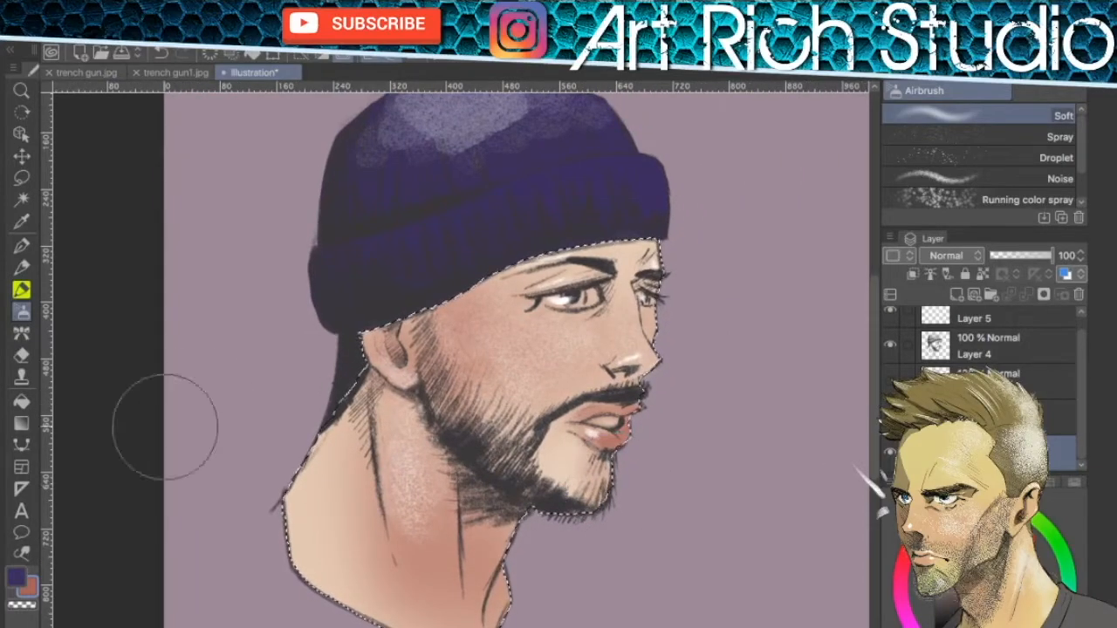
# With a smaller Soft airbrush, tint the inner ear purple, redden the lips and nose, and lighten the eyes with cream
pyautogui.press('[')
pyautogui.press('[')
pyautogui.press('[')
pyautogui.press('[')
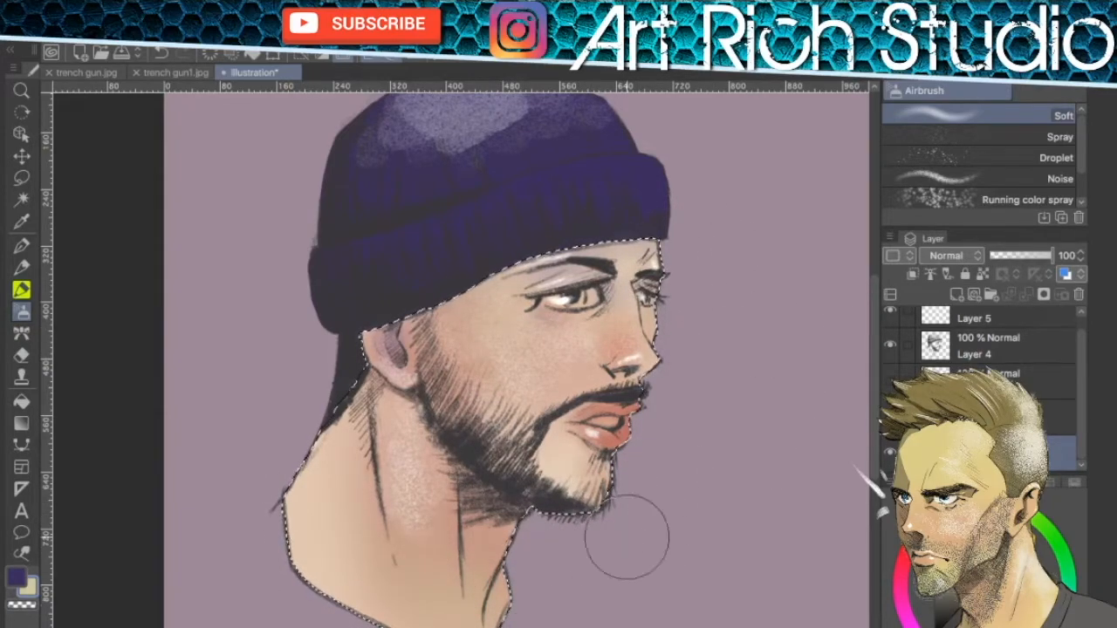
pyautogui.press('[')
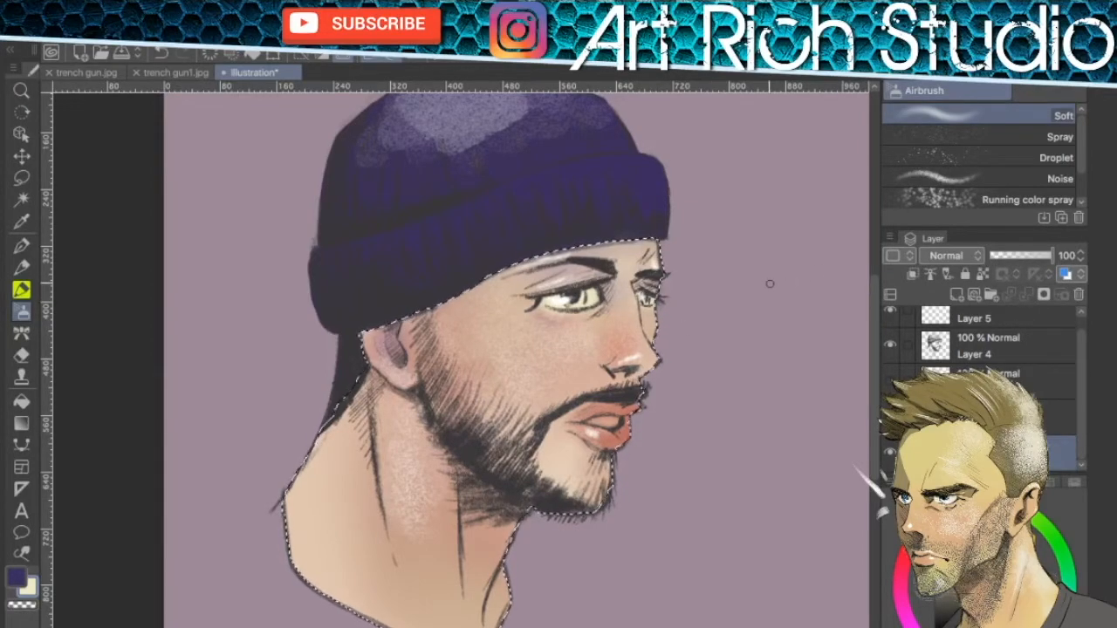
# Use the Turnip pen to color the iris green, whiten the teeth, and darken the far eye socket and beneath the nose
pyautogui.press('p')
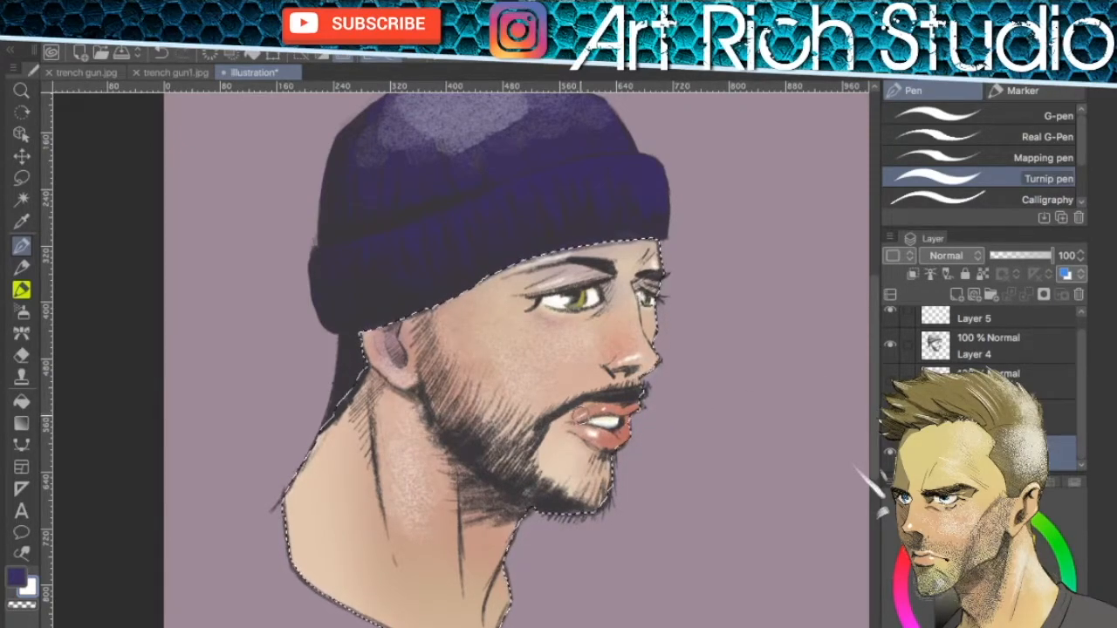
pyautogui.scroll(-2, 562, 478)
pyautogui.scroll(2, 562, 478)
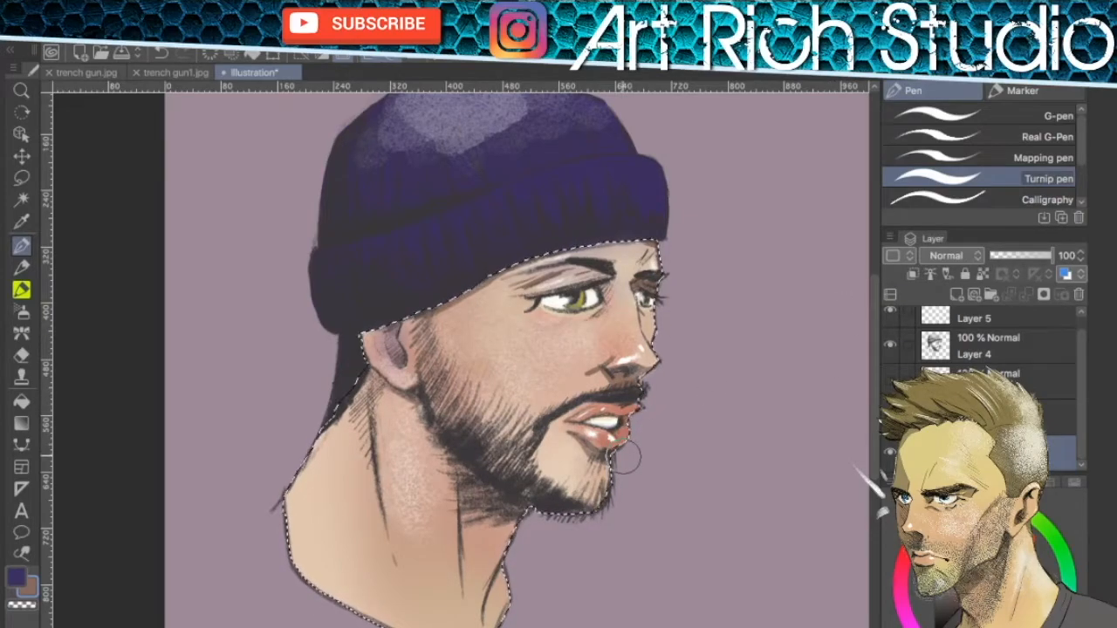
# Blend the face shading with the 鉛筆R pencil using a sampled skin tone, and clear the selection
pyautogui.press('p')
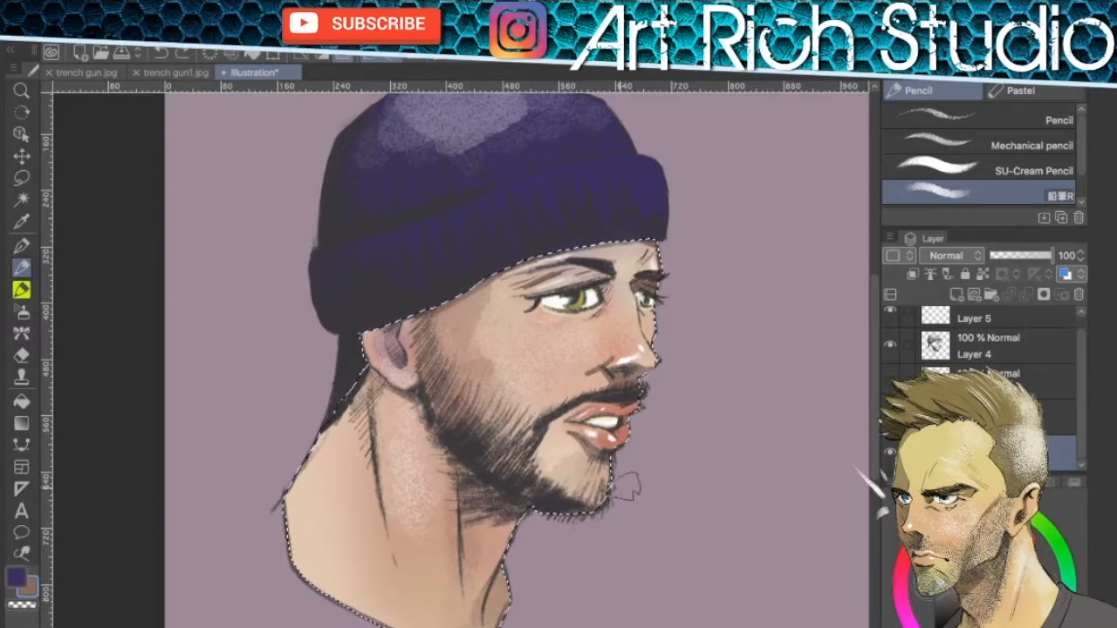
pyautogui.keyDown('alt'); pyautogui.click(605, 326); pyautogui.keyUp('alt')
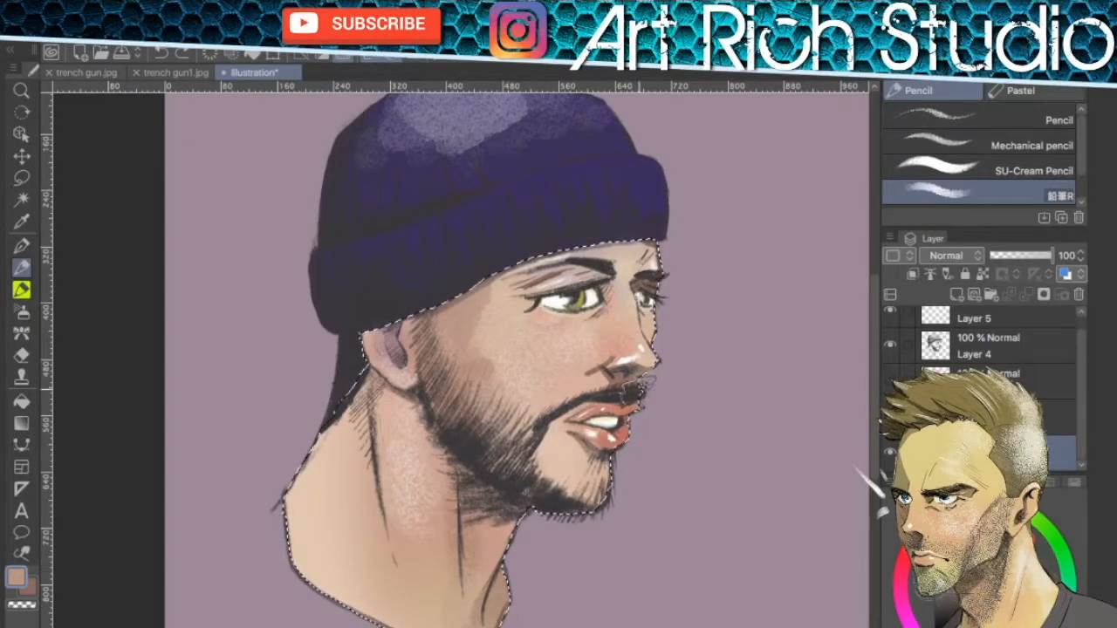
pyautogui.moveTo(655, 427); pyautogui.dragTo(718, 407)
pyautogui.scroll(-2, 718, 407)
pyautogui.press('super+d')
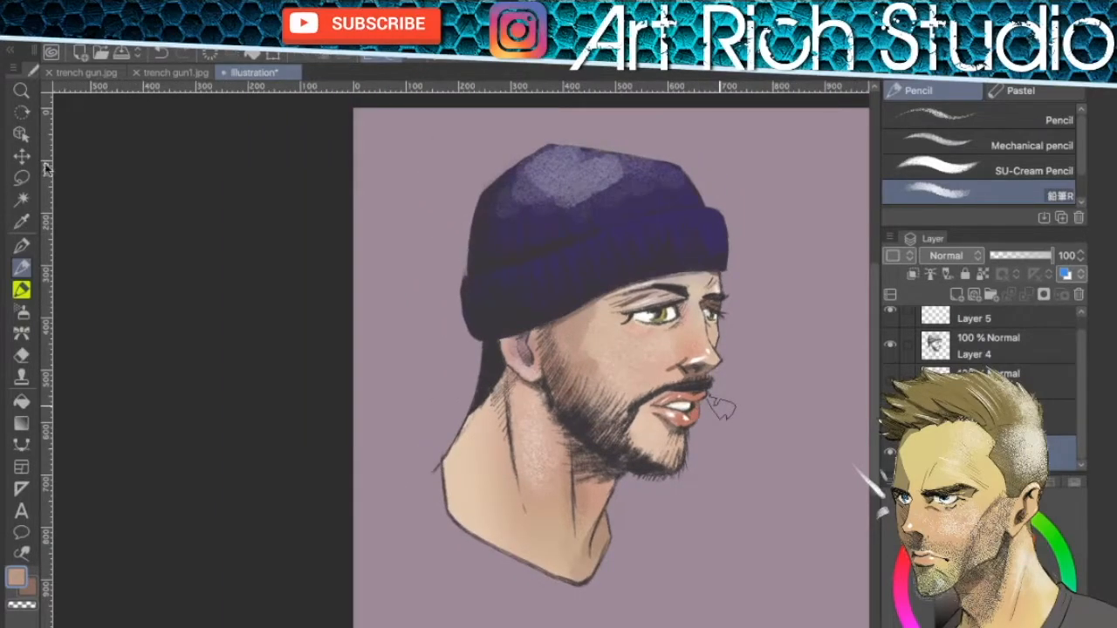
# Select the beanie area and pencil lighter blue ribbing into the crown and folded brim with a sampled blue, clearing the selection when finished
pyautogui.click(22, 200)
pyautogui.click(598, 209)
pyautogui.keyDown('alt'); pyautogui.click(675, 195); pyautogui.keyUp('alt')
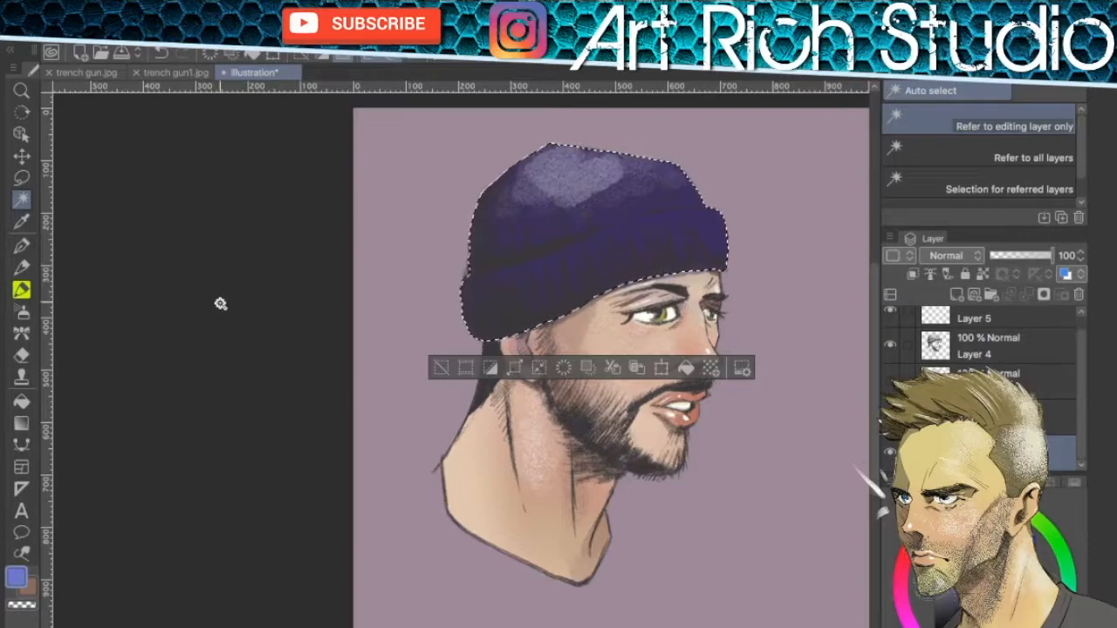
pyautogui.press('p')
pyautogui.moveTo(534, 187)
pyautogui.mouseDown()
pyautogui.moveTo(688, 179)
pyautogui.moveTo(531, 234)
pyautogui.mouseUp()
pyautogui.moveTo(579, 264); pyautogui.dragTo(656, 250)
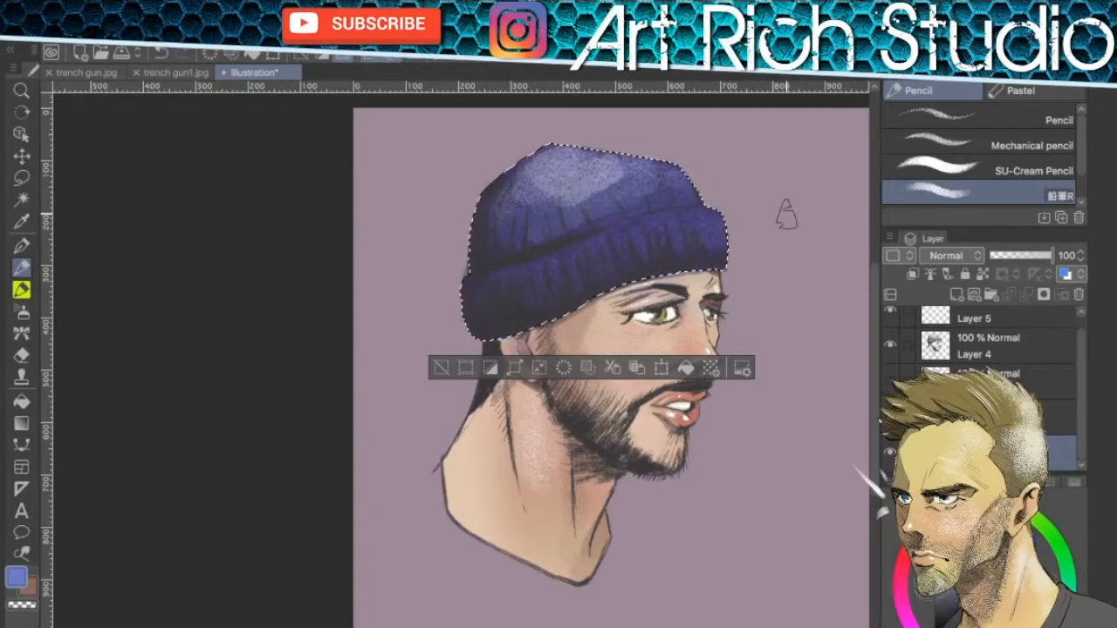
pyautogui.hotkey('ctrl', 'd')
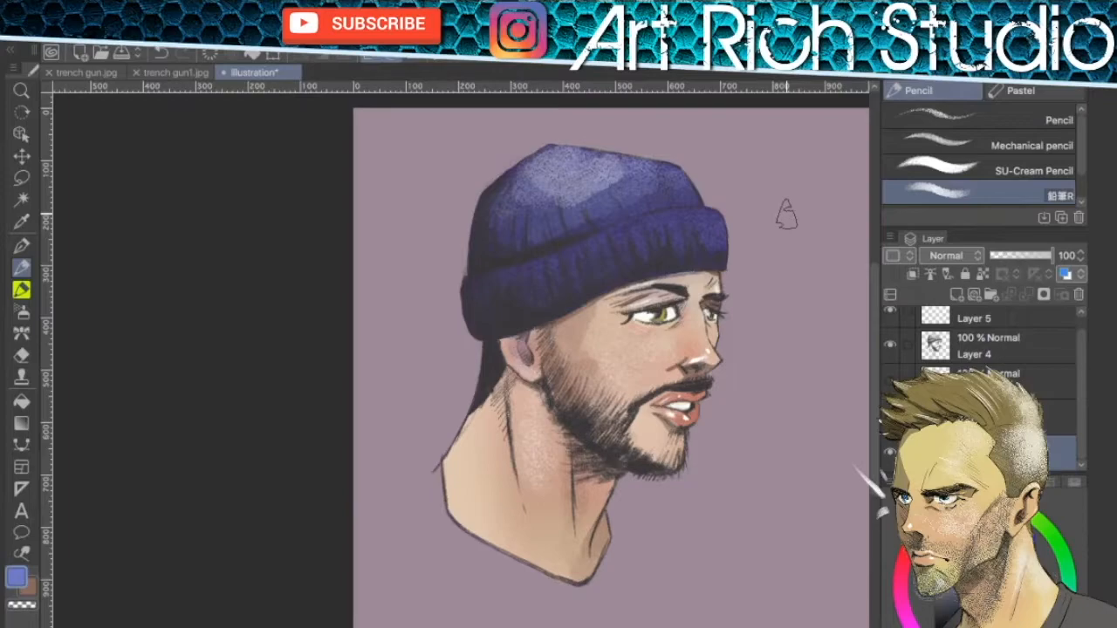
# Select the whole beanie, filling gaps in the selection with the Lasso, and set its saturation to -49 and luminosity to 9
pyautogui.press('w')
pyautogui.click(659, 217)
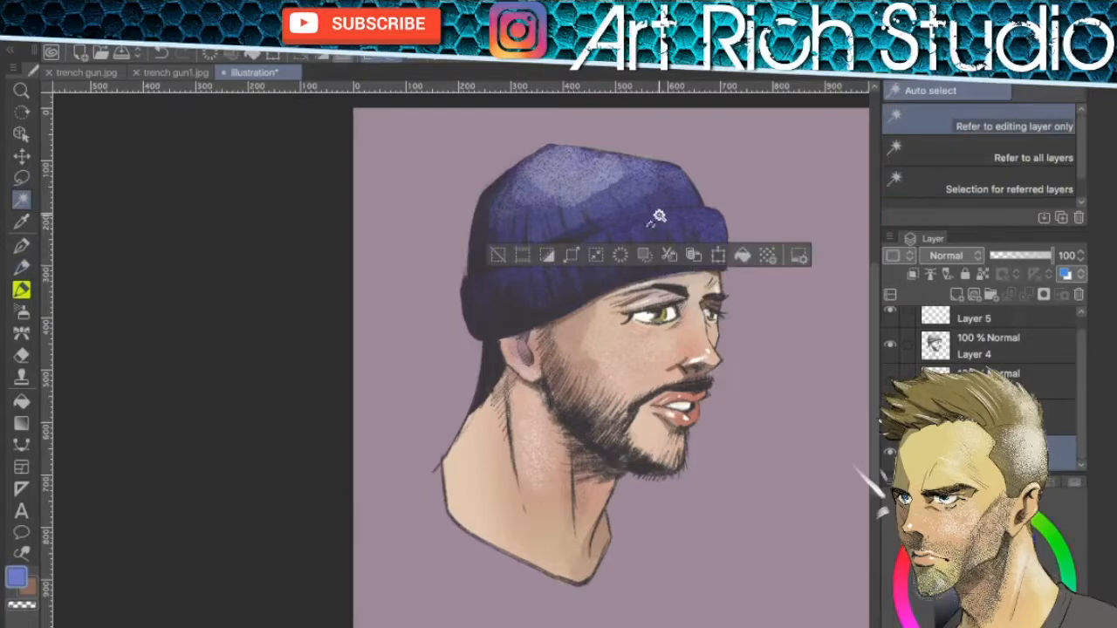
pyautogui.click(495, 308)
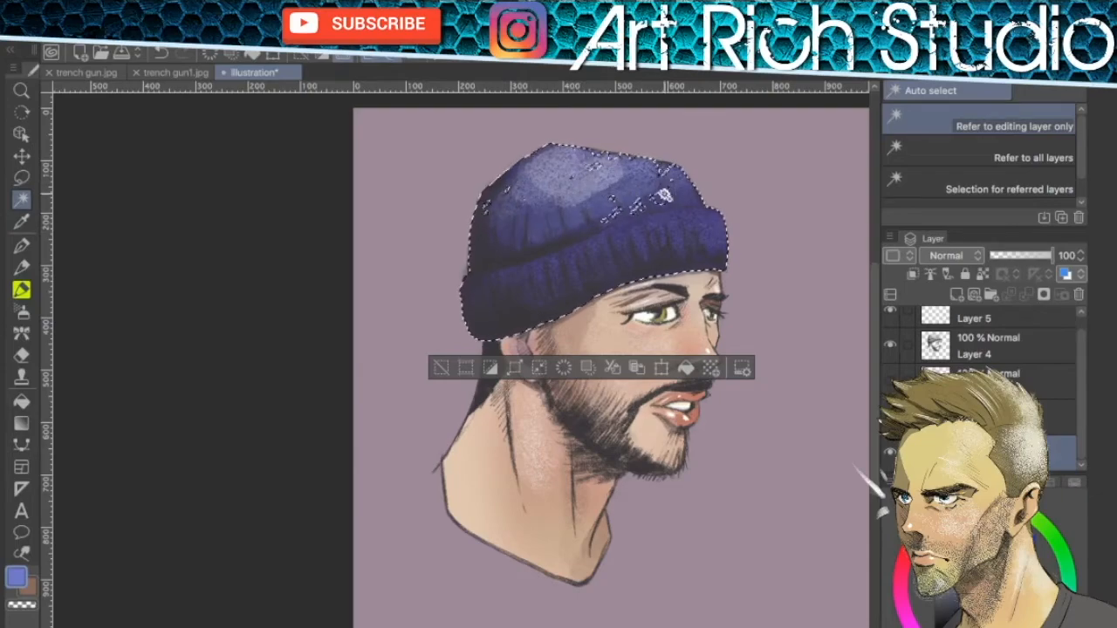
pyautogui.click(21, 178)
pyautogui.scroll(3, 516, 182)
pyautogui.moveTo(431, 291)
pyautogui.mouseDown()
pyautogui.moveTo(449, 235)
pyautogui.moveTo(613, 145)
pyautogui.moveTo(780, 175)
pyautogui.moveTo(825, 247)
pyautogui.moveTo(773, 326)
pyautogui.mouseUp()
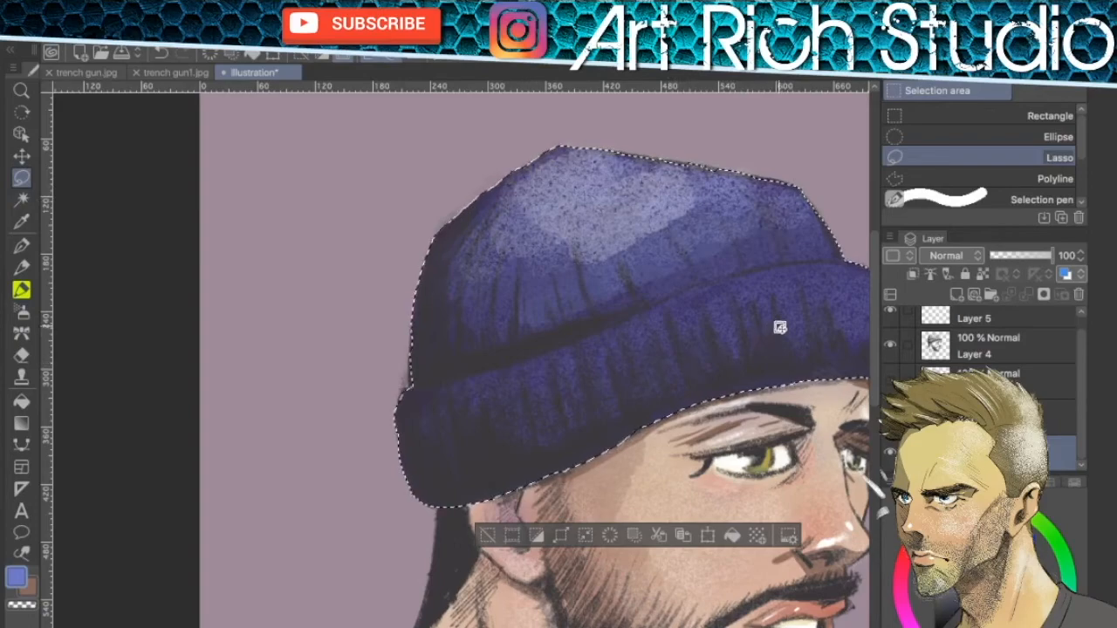
pyautogui.scroll(-4, 523, 375)
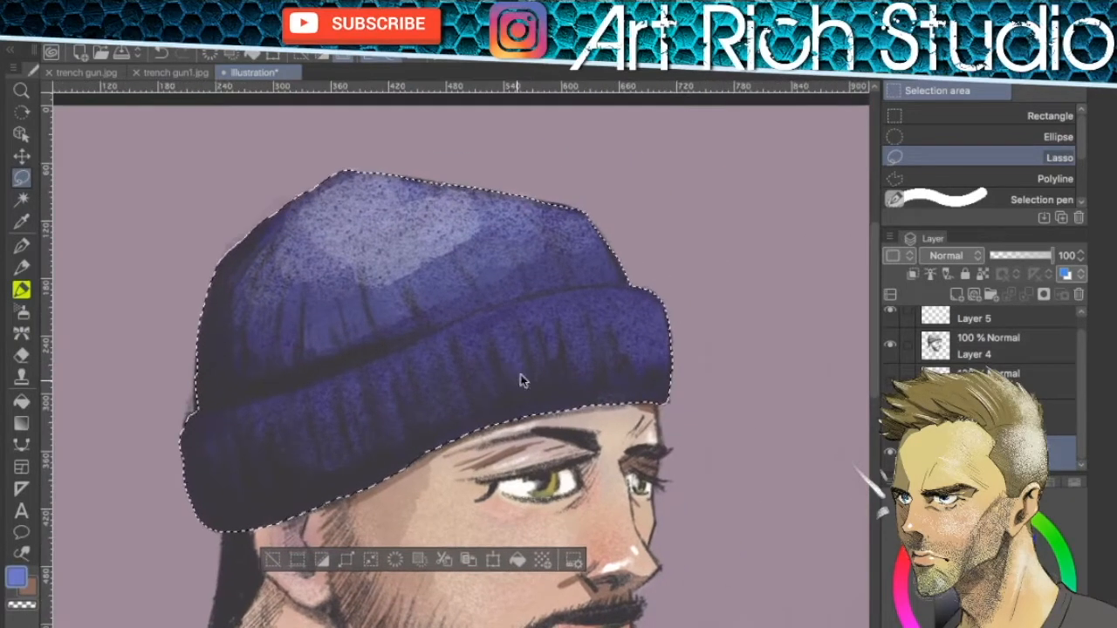
pyautogui.hotkey('ctrl', 'u')
pyautogui.moveTo(615, 281)
pyautogui.mouseDown()
pyautogui.moveTo(567, 283)
pyautogui.moveTo(615, 281)
pyautogui.mouseUp()
pyautogui.moveTo(555, 234)
pyautogui.mouseDown()
pyautogui.moveTo(578, 229)
pyautogui.moveTo(535, 233)
pyautogui.mouseUp()
pyautogui.moveTo(718, 142); pyautogui.dragTo(819, 114)
pyautogui.moveTo(716, 258); pyautogui.dragTo(732, 260)
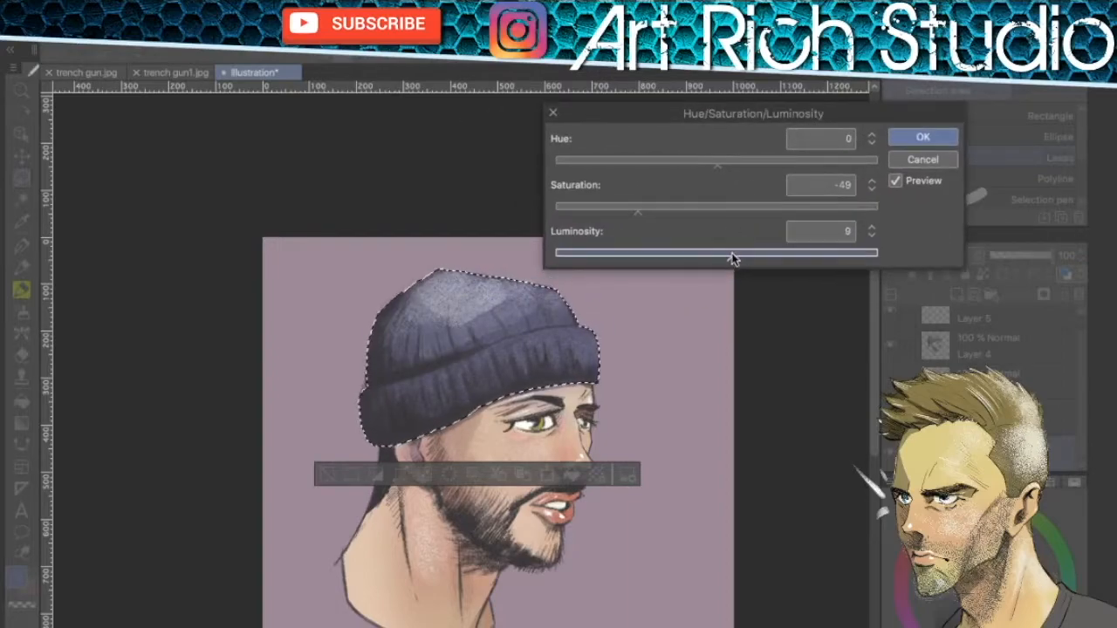
pyautogui.click(919, 137)
pyautogui.hotkey('ctrl', 'd')
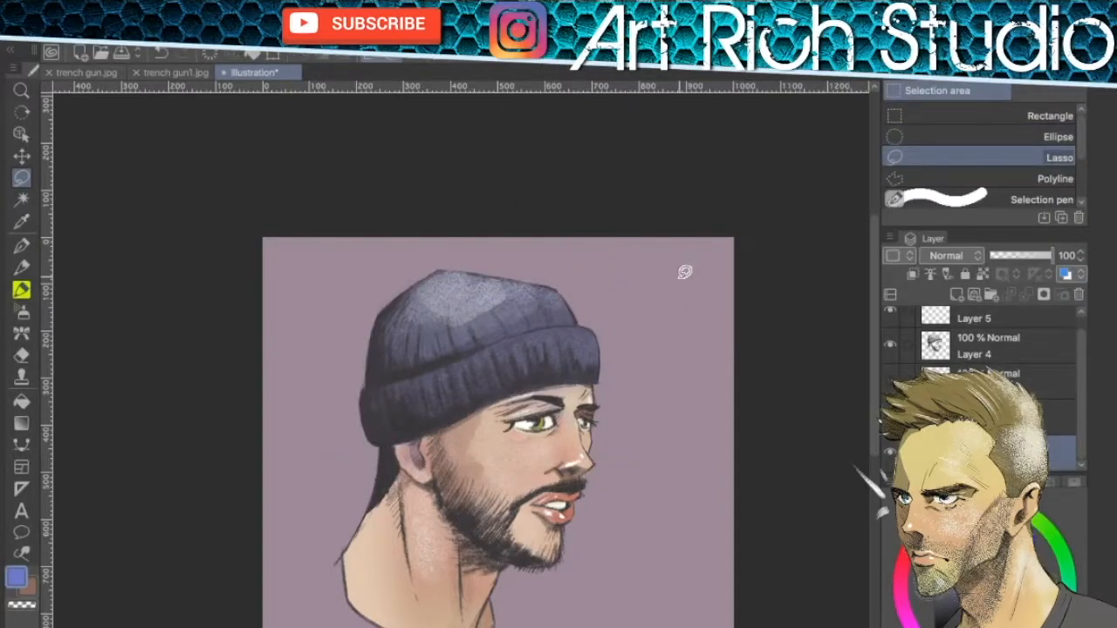
# Add the text "Timcast.com" below the man's chin beside the neck and color it black
pyautogui.scroll(-2, 648, 456)
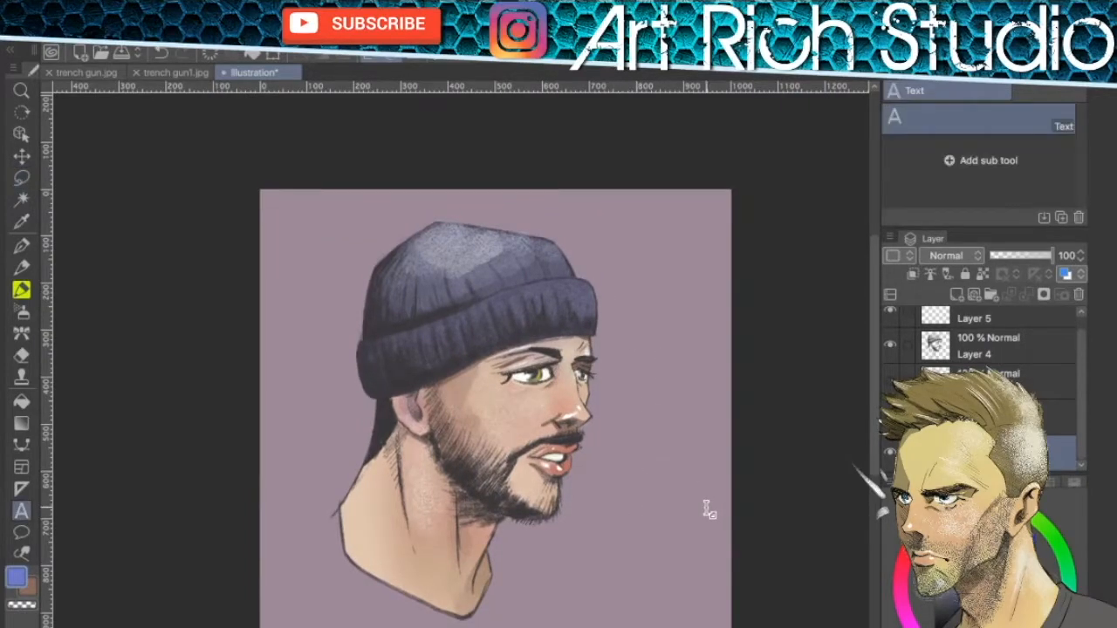
pyautogui.click(523, 593)
pyautogui.write('.com')
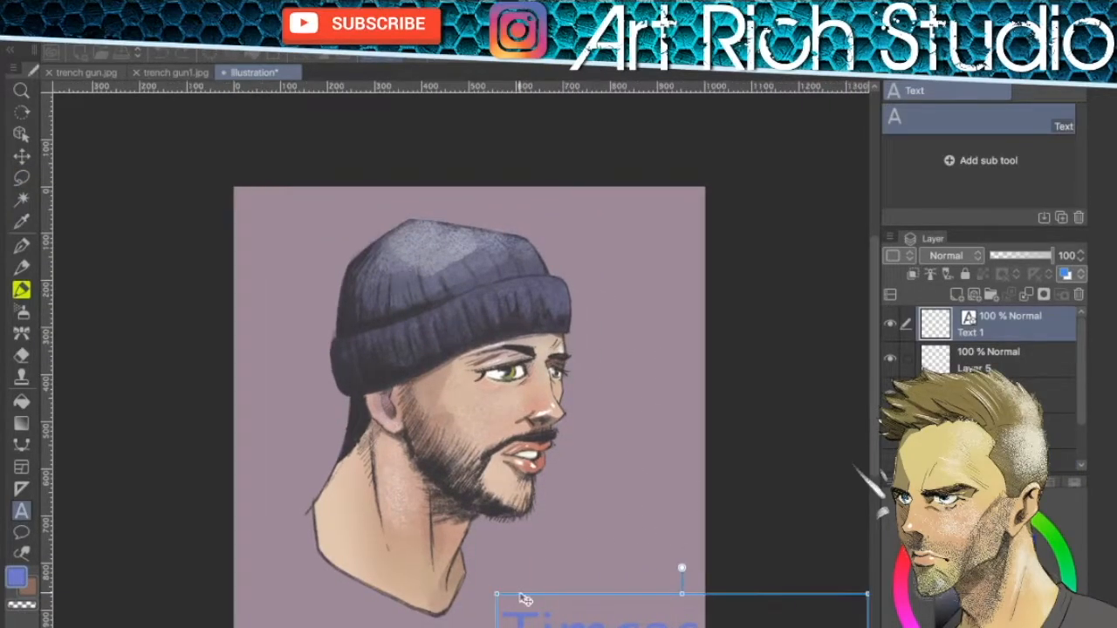
pyautogui.moveTo(524, 602); pyautogui.dragTo(870, 611)
pyautogui.click(1072, 328)
pyautogui.click(1072, 328)
pyautogui.click(1040, 549)
pyautogui.click(576, 389)
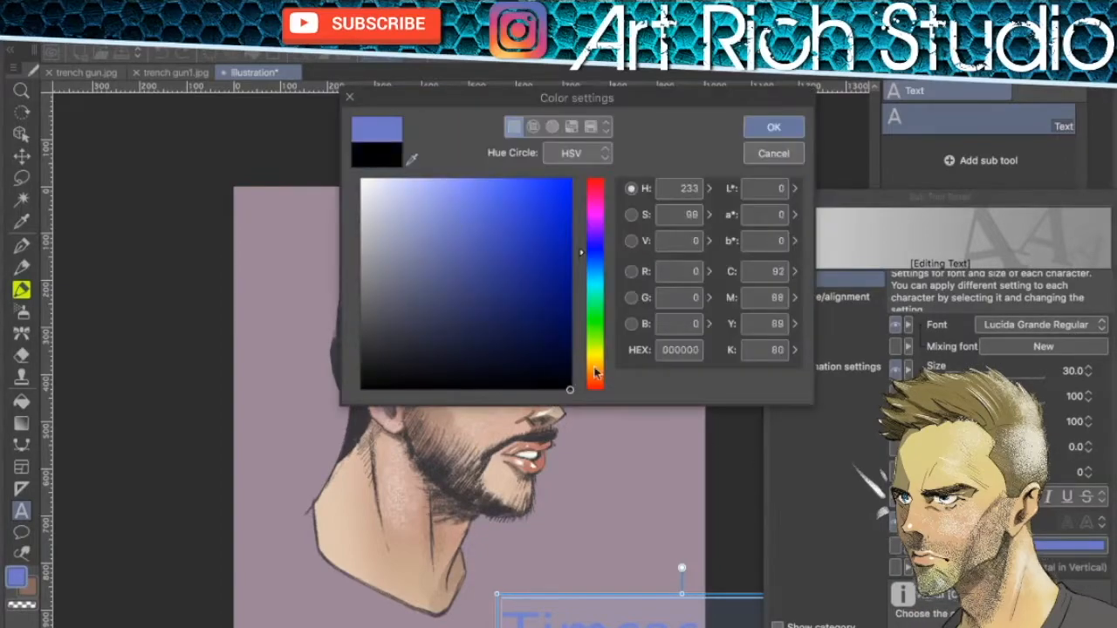
pyautogui.click(778, 129)
# Shrink the "Timcast.com" text, stretch it slightly taller, and position it in the canvas's lower right beside the neck
pyautogui.moveTo(615, 598); pyautogui.dragTo(588, 555)
pyautogui.moveTo(470, 553); pyautogui.dragTo(558, 563)
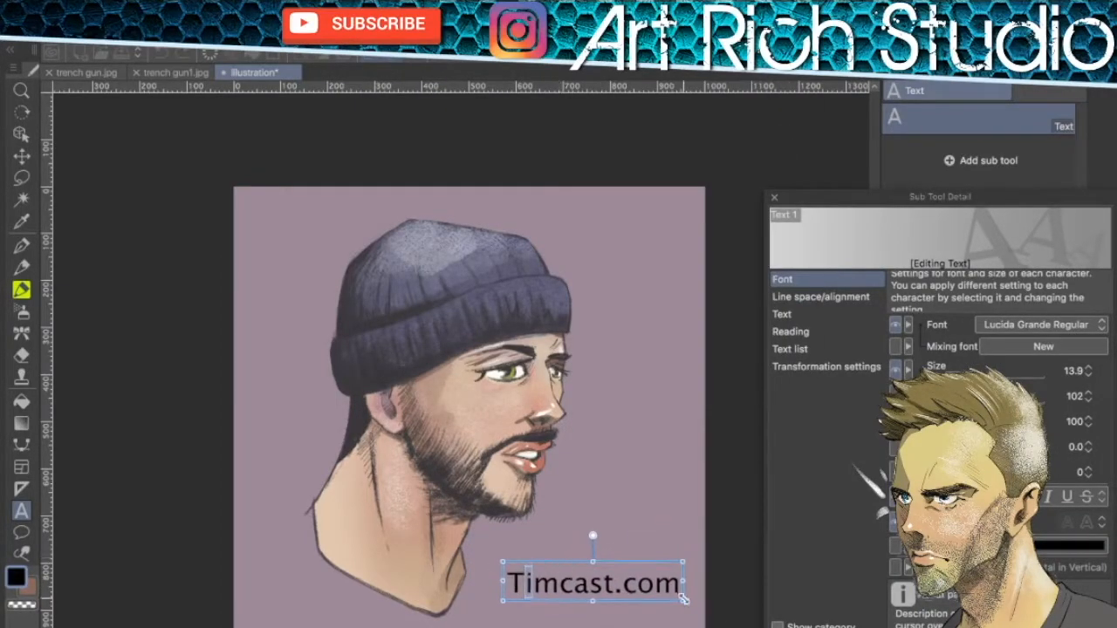
pyautogui.moveTo(681, 598); pyautogui.dragTo(691, 614)
pyautogui.click(773, 197)
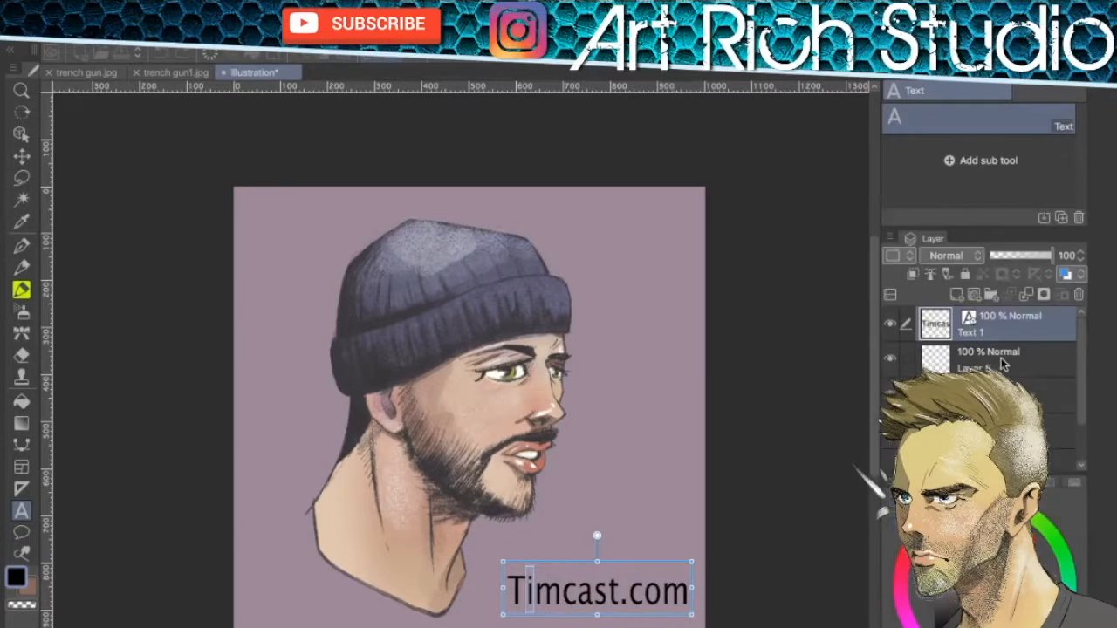
pyautogui.click(1001, 360)
pyautogui.click(1025, 336)
pyautogui.click(21, 159)
pyautogui.moveTo(653, 590); pyautogui.dragTo(644, 585)
# Draw a white rounded speech balloon with a black outline around "Timcast.com" and add a curved tail toward the man's mouth
pyautogui.click(22, 531)
pyautogui.moveTo(492, 554); pyautogui.dragTo(682, 614)
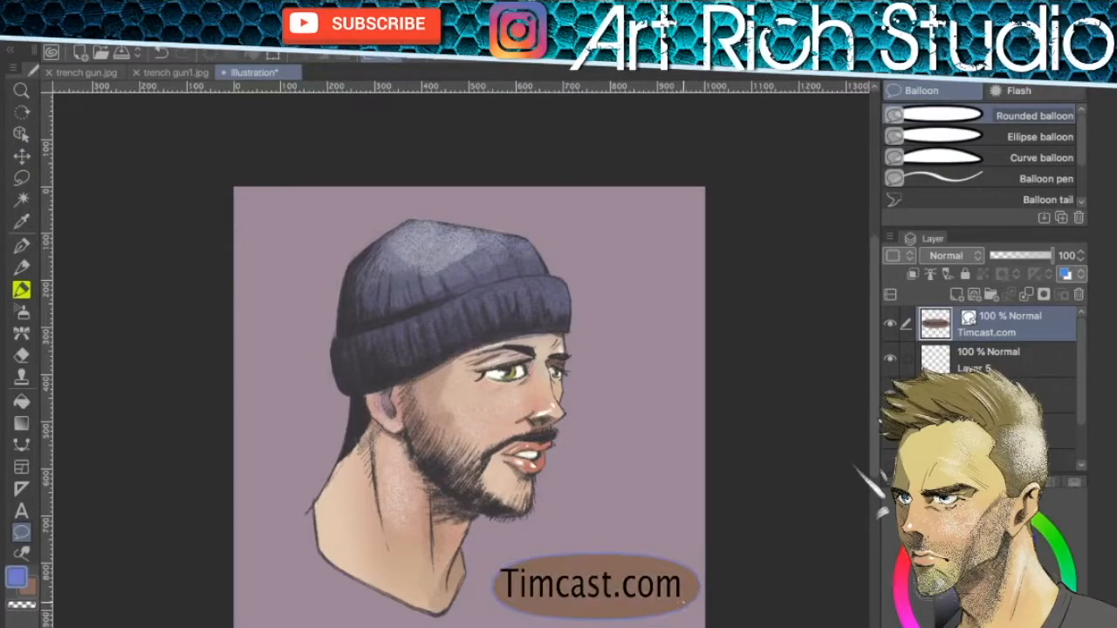
pyautogui.hotkey('ctrl', 'z')
pyautogui.moveTo(476, 555); pyautogui.dragTo(699, 615)
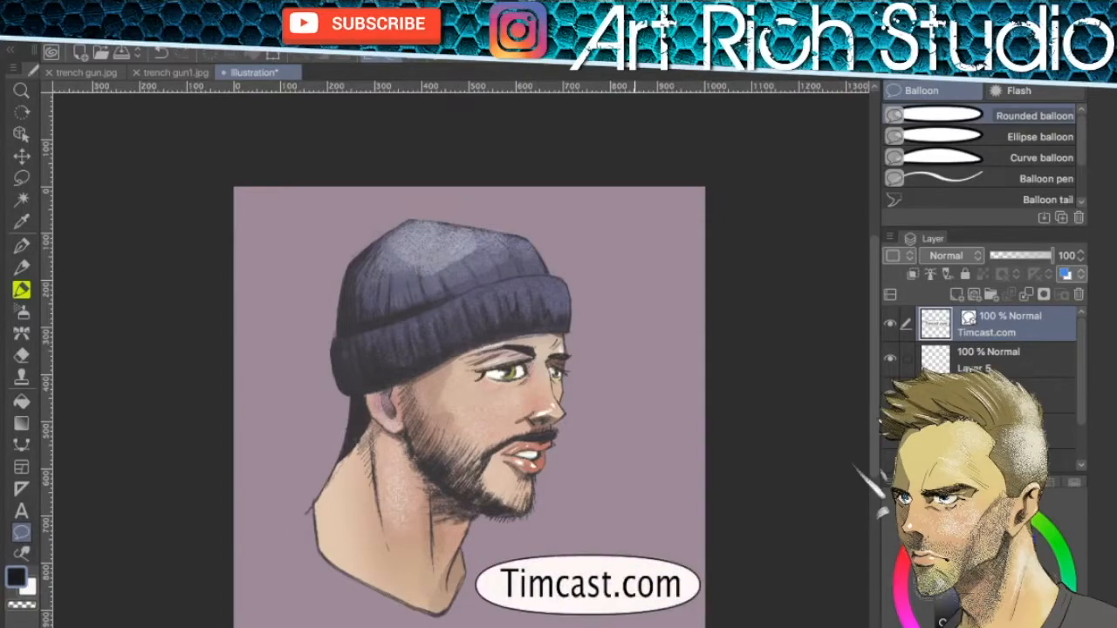
pyautogui.click(979, 178)
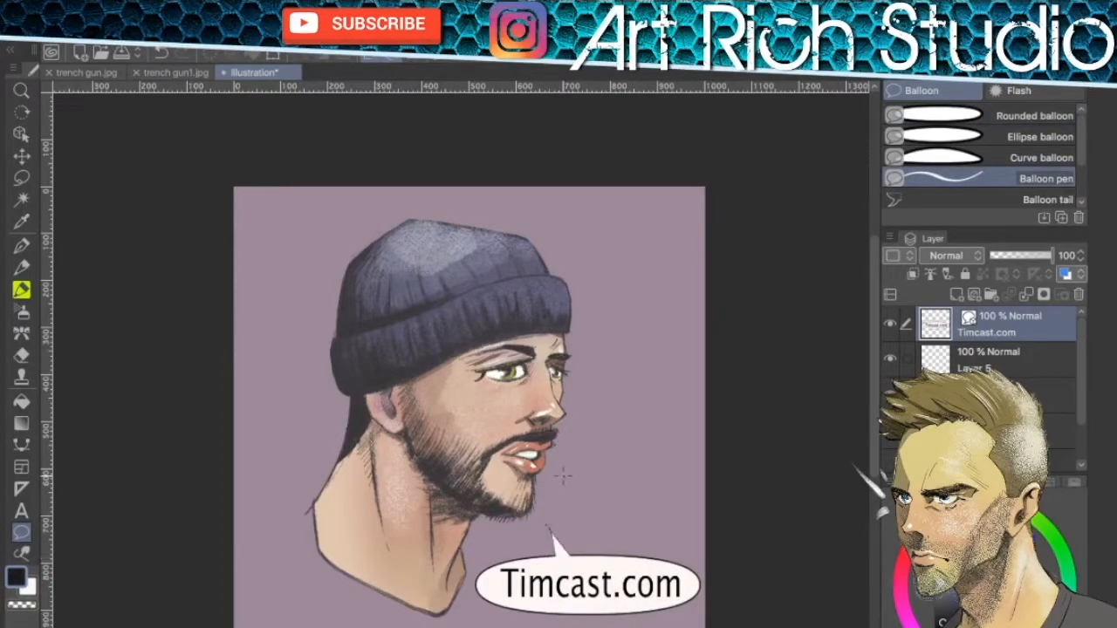
pyautogui.moveTo(573, 514)
pyautogui.mouseDown()
pyautogui.moveTo(580, 556)
pyautogui.moveTo(599, 561)
pyautogui.moveTo(574, 515)
pyautogui.mouseUp()
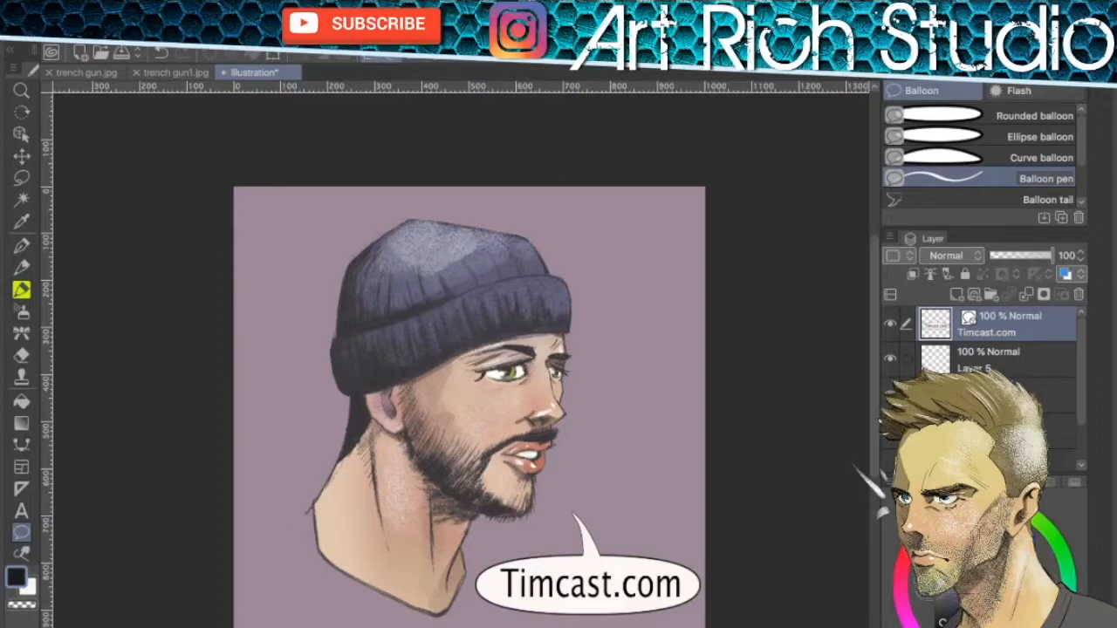
# Select the mauve background on its layer, shift its hue to 72 and saturation to 86 for orange, and clear the selection
pyautogui.moveTo(1079, 397); pyautogui.dragTo(1079, 443)
pyautogui.click(1060, 452)
pyautogui.click(21, 199)
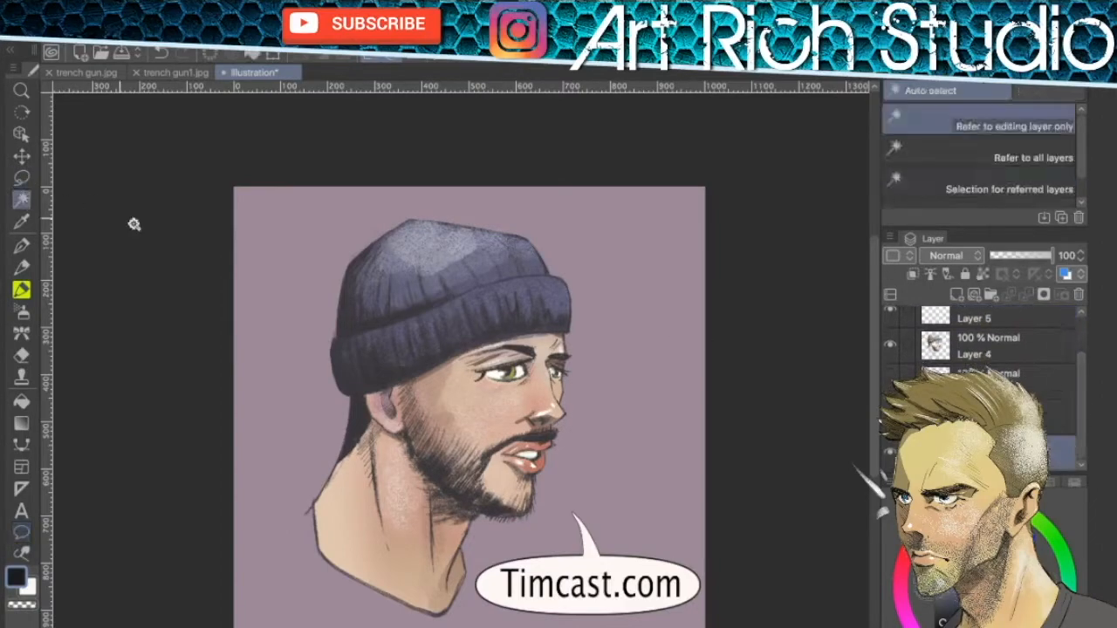
pyautogui.click(309, 327)
pyautogui.press('super+u')
pyautogui.moveTo(717, 164); pyautogui.dragTo(760, 164)
pyautogui.moveTo(726, 211); pyautogui.dragTo(769, 211)
pyautogui.moveTo(763, 167); pyautogui.dragTo(784, 166)
pyautogui.moveTo(791, 210); pyautogui.dragTo(854, 210)
pyautogui.moveTo(785, 165)
pyautogui.mouseDown()
pyautogui.moveTo(775, 161)
pyautogui.moveTo(783, 167)
pyautogui.mouseUp()
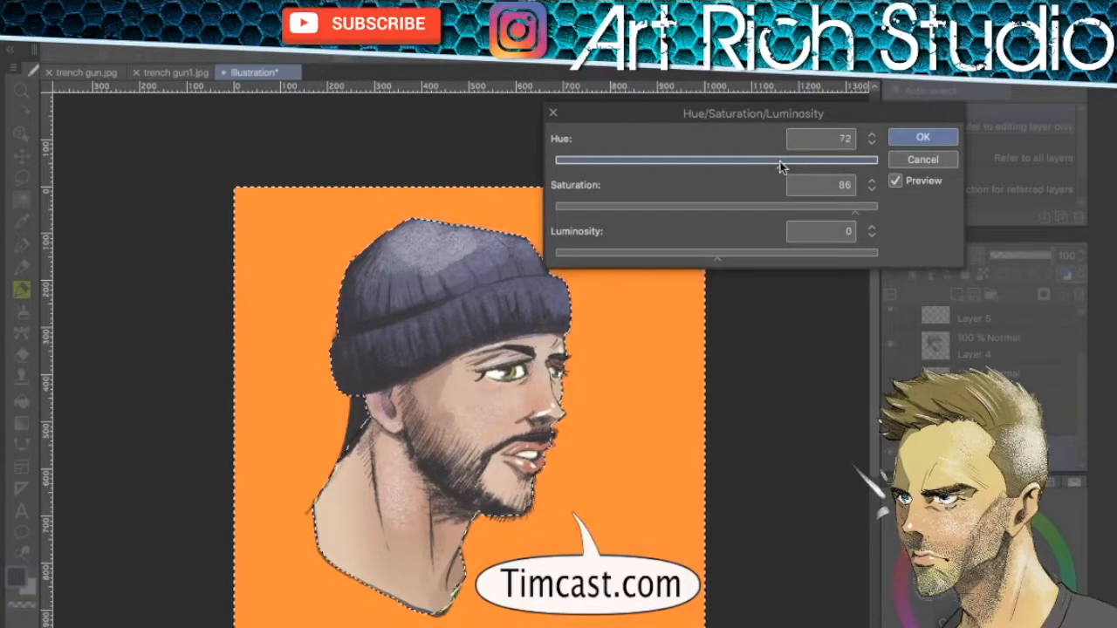
pyautogui.click(920, 137)
pyautogui.hotkey('ctrl', 'd')
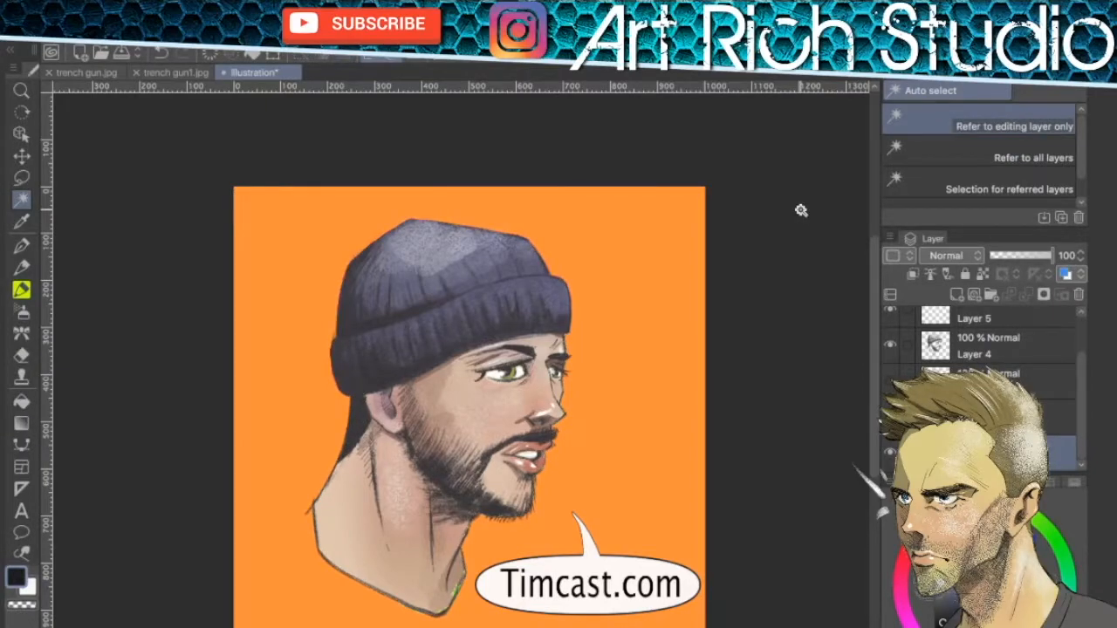